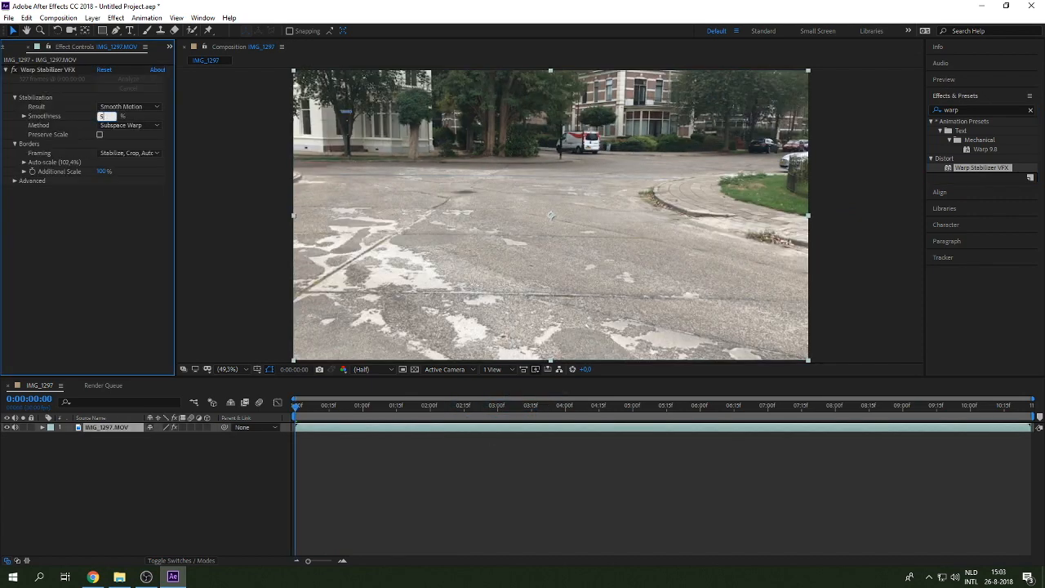
- Set the Warp Stabilizer smoothness to 5% and add an Unsharp Mask effect with radius 50 to the clip
{"action": "key", "text": "Return"}
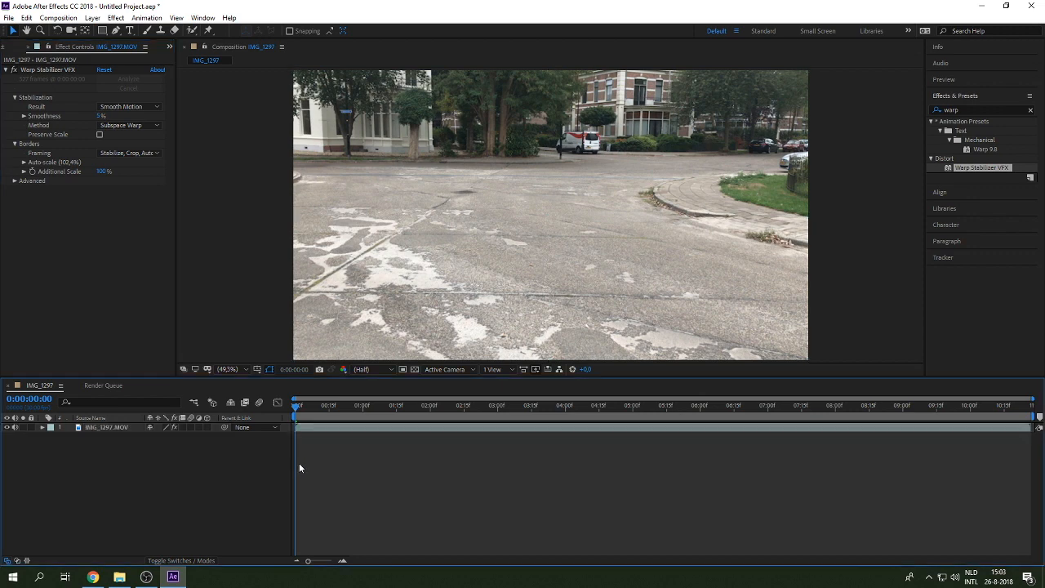
{"action": "left_click", "coordinate": [965, 110]}
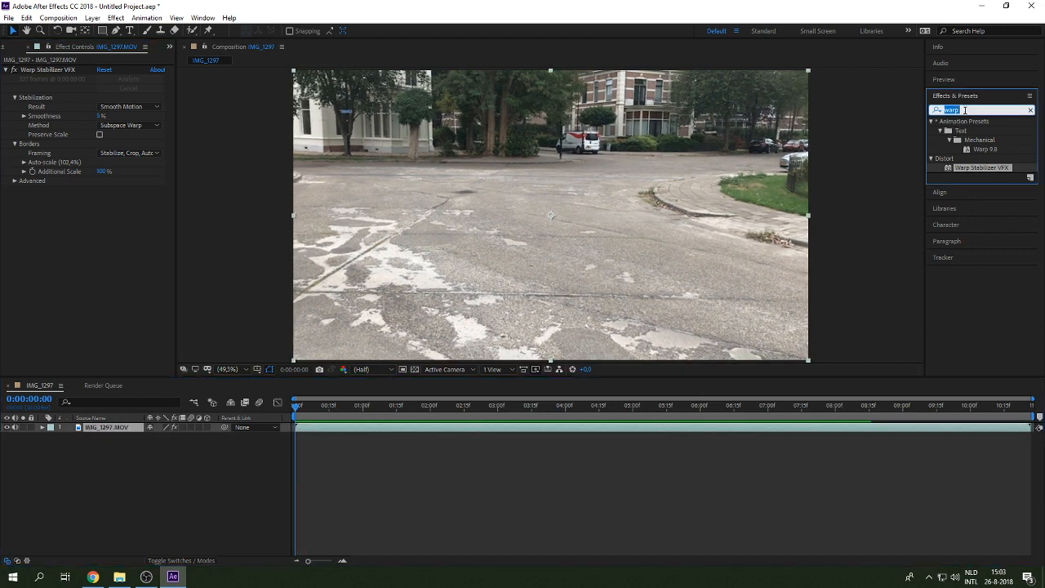
{"action": "type", "text": "unsh"}
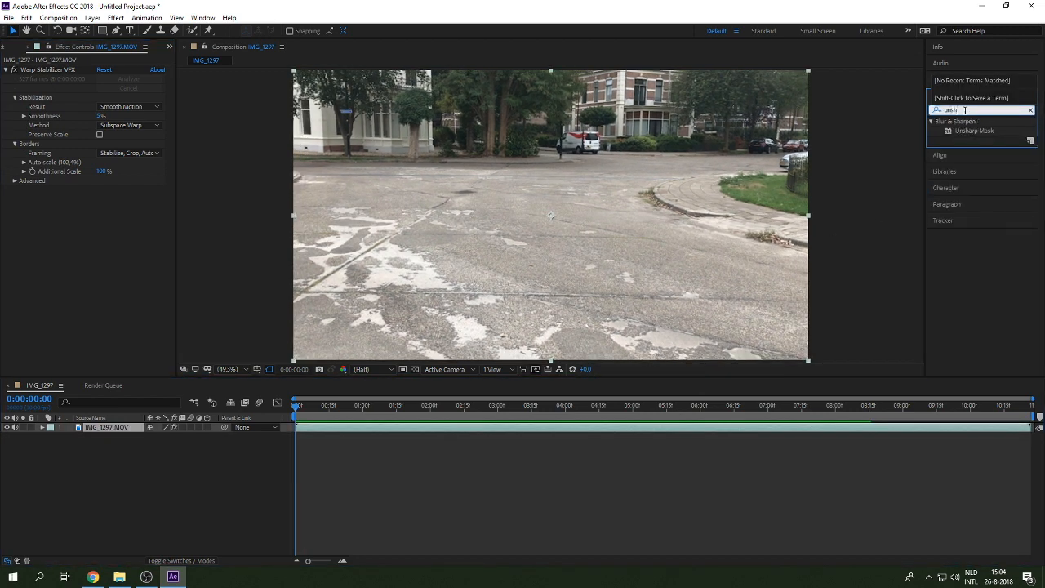
{"action": "double_click", "coordinate": [985, 133]}
{"action": "left_click", "coordinate": [102, 208]}
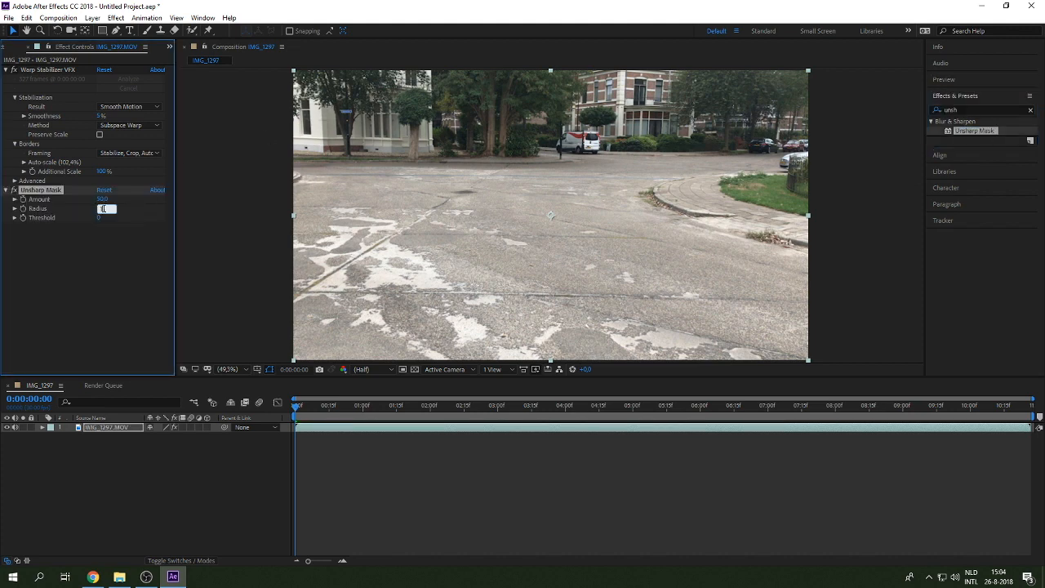
{"action": "type", "text": "50"}
{"action": "key", "text": "Return"}
- Add two more Unsharp Mask effects to the clip, one with radius 30 and one with radius 5
{"action": "double_click", "coordinate": [973, 131]}
{"action": "left_click", "coordinate": [103, 245]}
{"action": "type", "text": "30"}
{"action": "key", "text": "Return"}
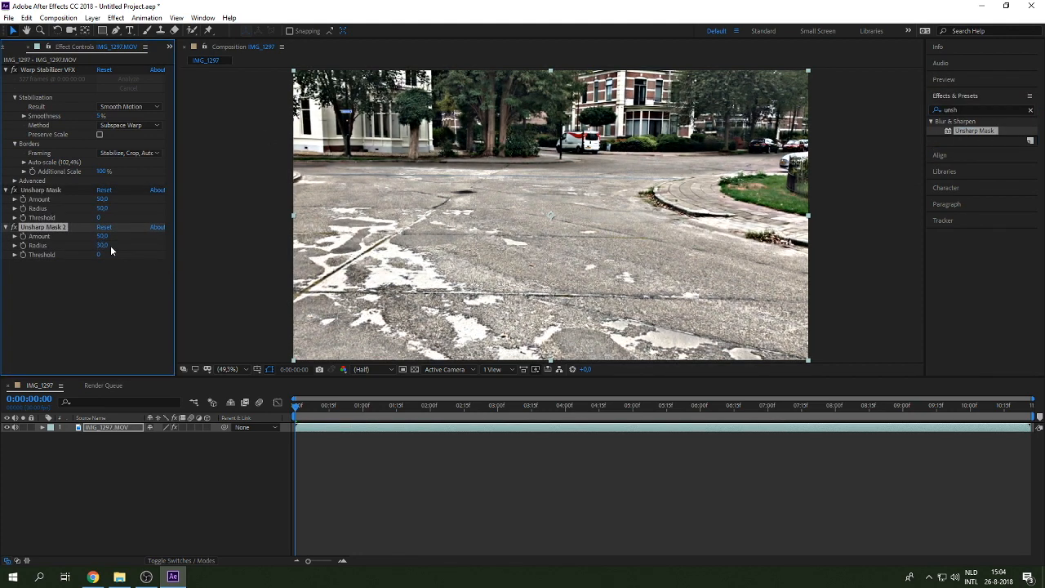
{"action": "double_click", "coordinate": [987, 131]}
{"action": "left_click", "coordinate": [100, 282]}
{"action": "type", "text": "5"}
{"action": "key", "text": "Return"}
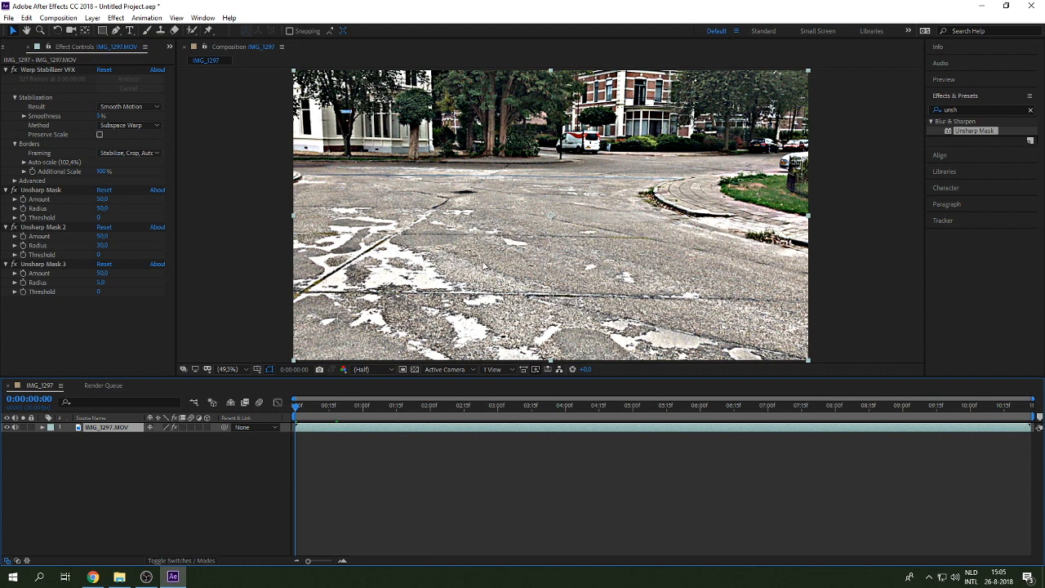
- Pre-compose the IMG_1297.MOV layer with all attributes moved into the new composition, and apply the 3D Camera Tracker effect to it
{"action": "right_click", "coordinate": [124, 428]}
{"action": "left_click", "coordinate": [163, 352]}
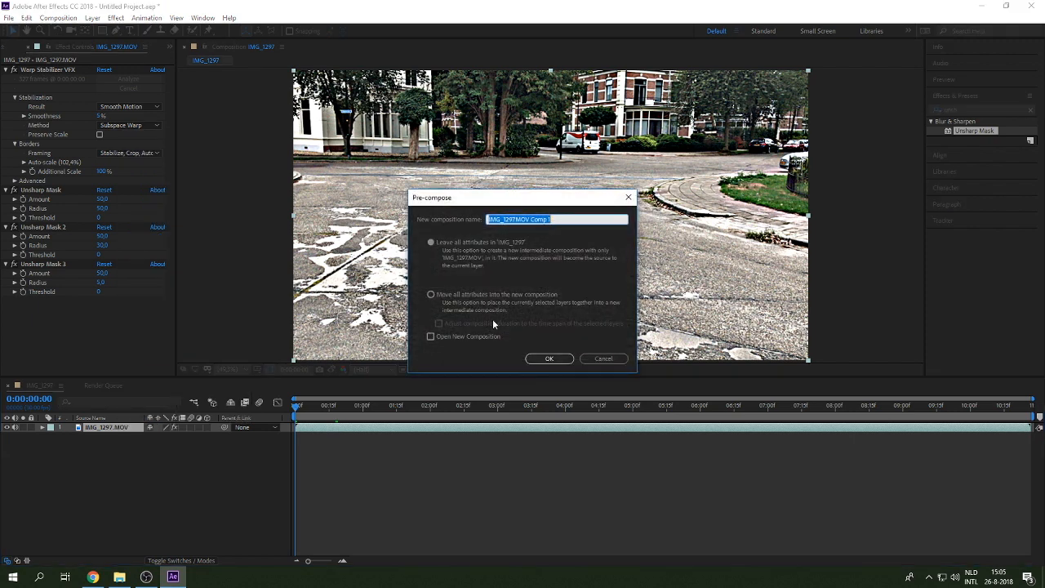
{"action": "left_click", "coordinate": [517, 295]}
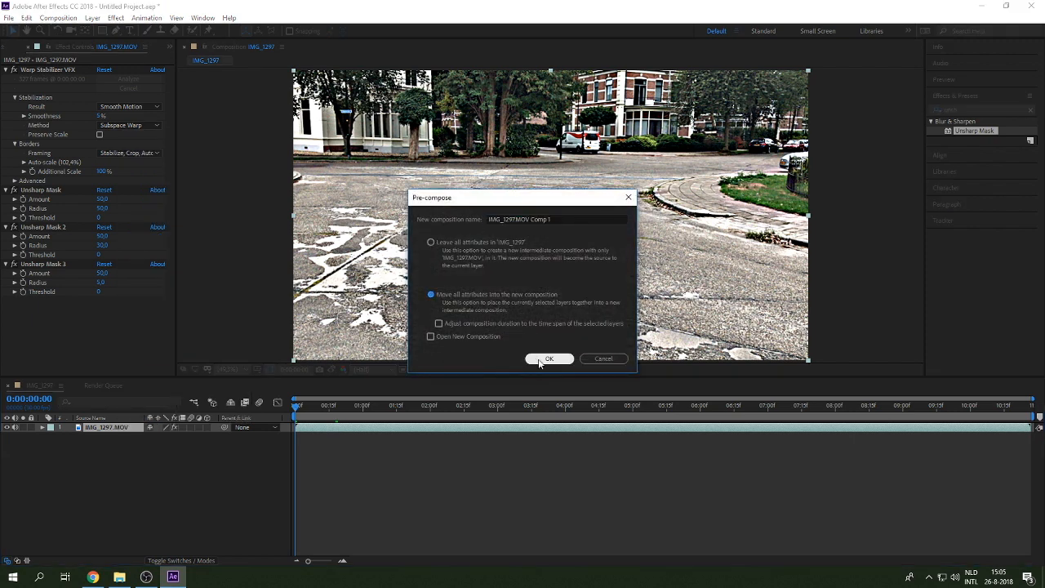
{"action": "left_click", "coordinate": [547, 359]}
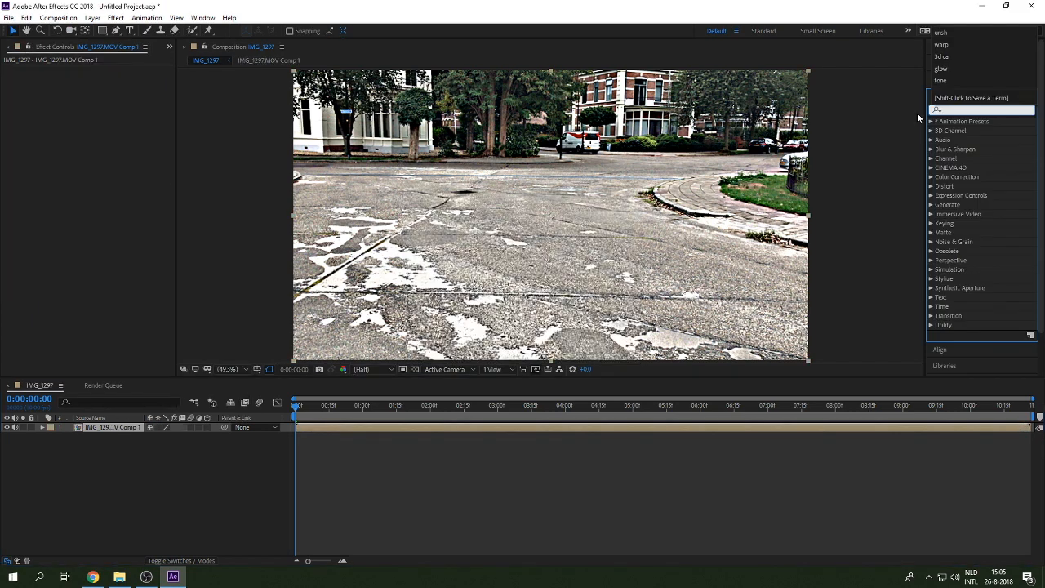
{"action": "type", "text": "3d cam"}
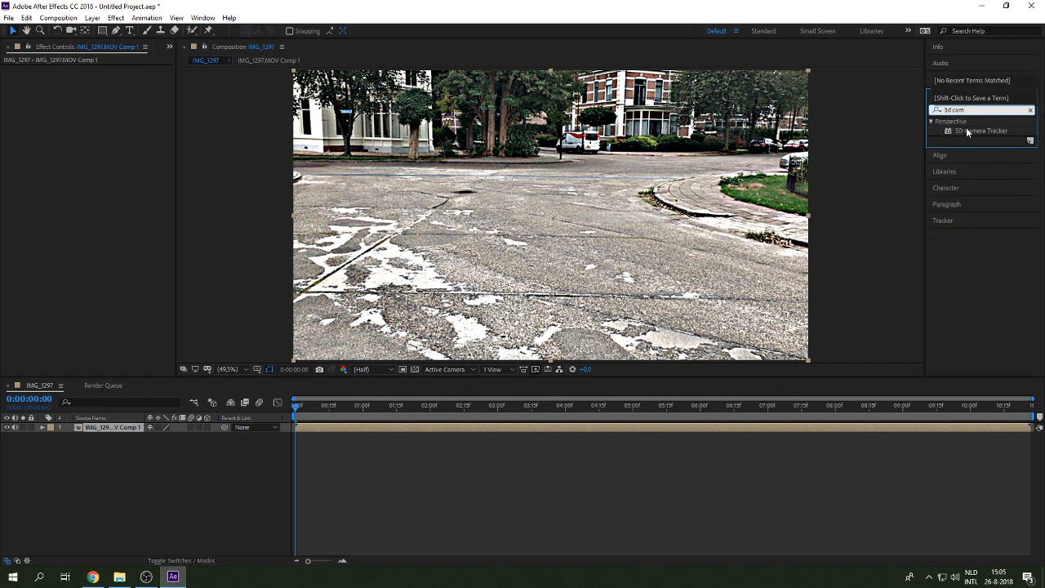
{"action": "double_click", "coordinate": [979, 130]}
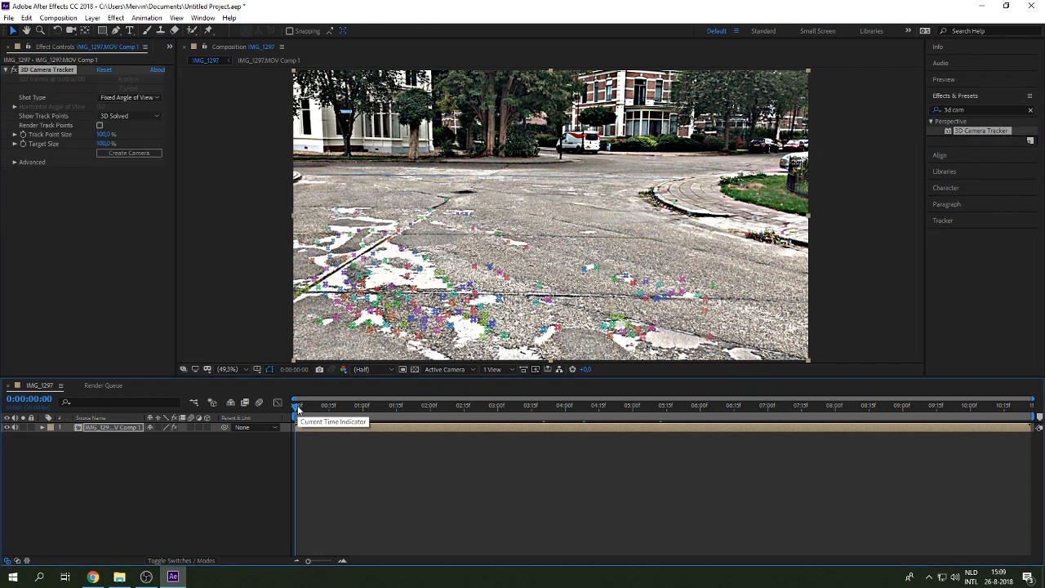
- At 0:00:05:19, create a solid and camera from the tracking target lying flat on the road
{"action": "left_click_drag", "start_coordinate": [297, 405], "coordinate": [675, 405]}
{"action": "mouse_move", "coordinate": [513, 221]}
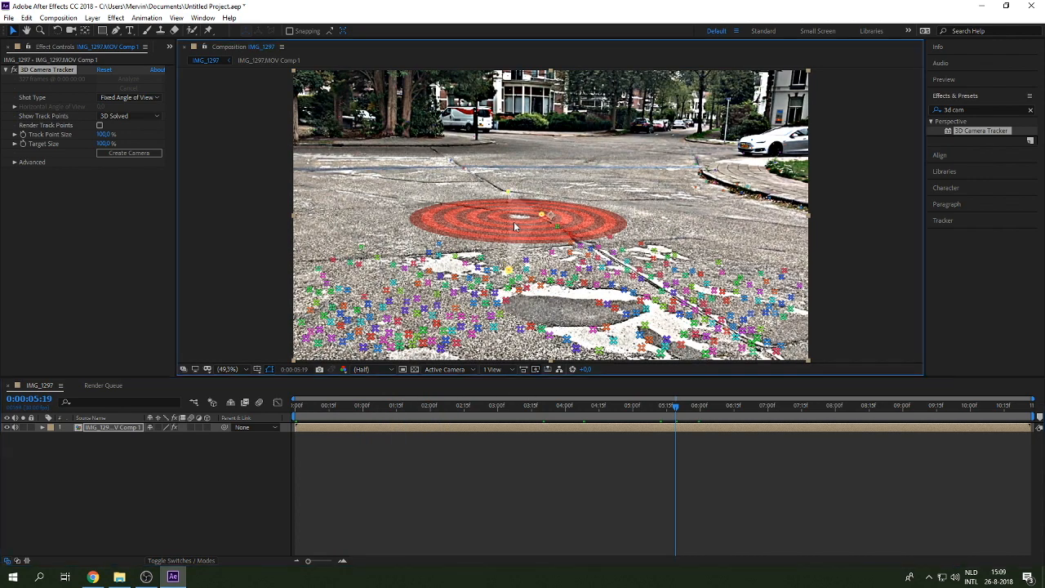
{"action": "right_click", "coordinate": [513, 221]}
{"action": "left_click", "coordinate": [555, 244]}
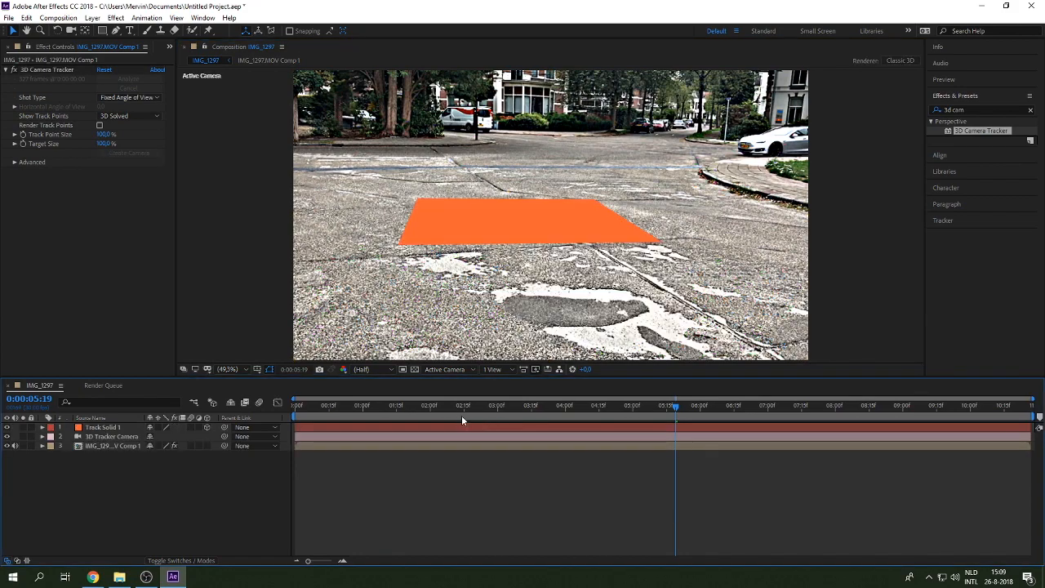
- Play the composition from near its start to check how the track solid follows the road
{"action": "left_click_drag", "start_coordinate": [455, 406], "coordinate": [303, 412]}
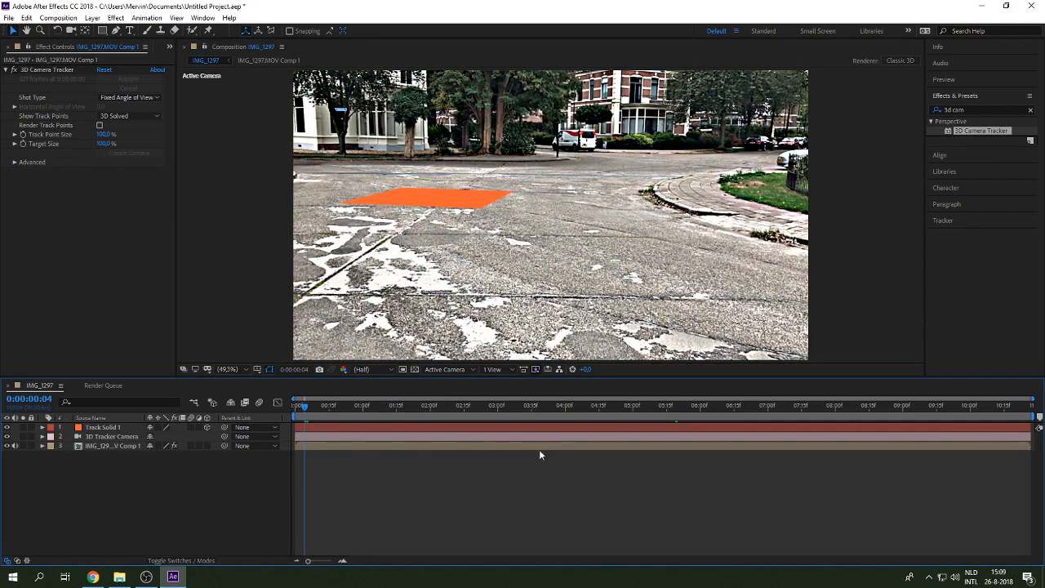
{"action": "key", "text": "space"}
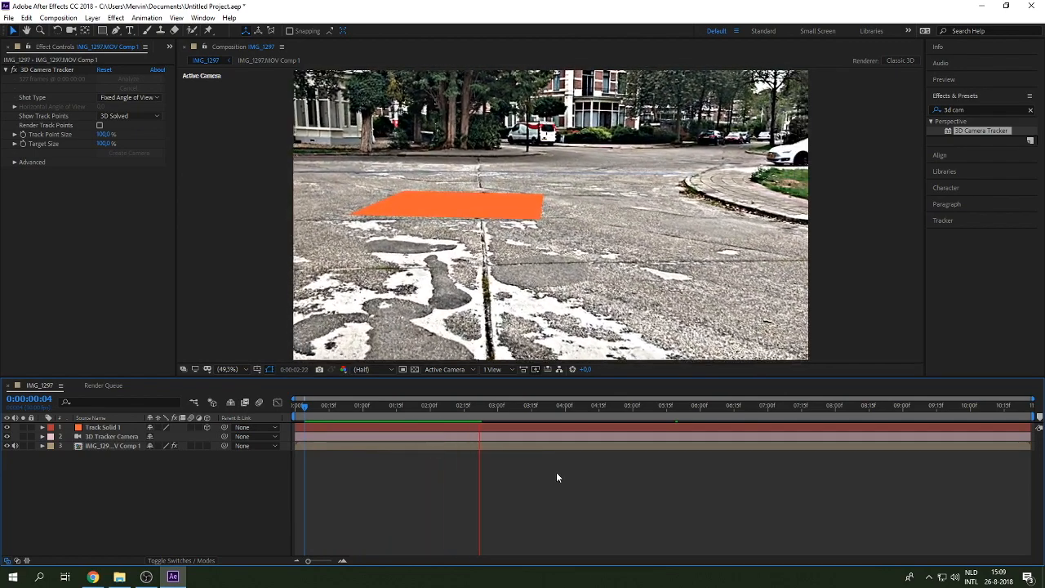
{"action": "key", "text": "space"}
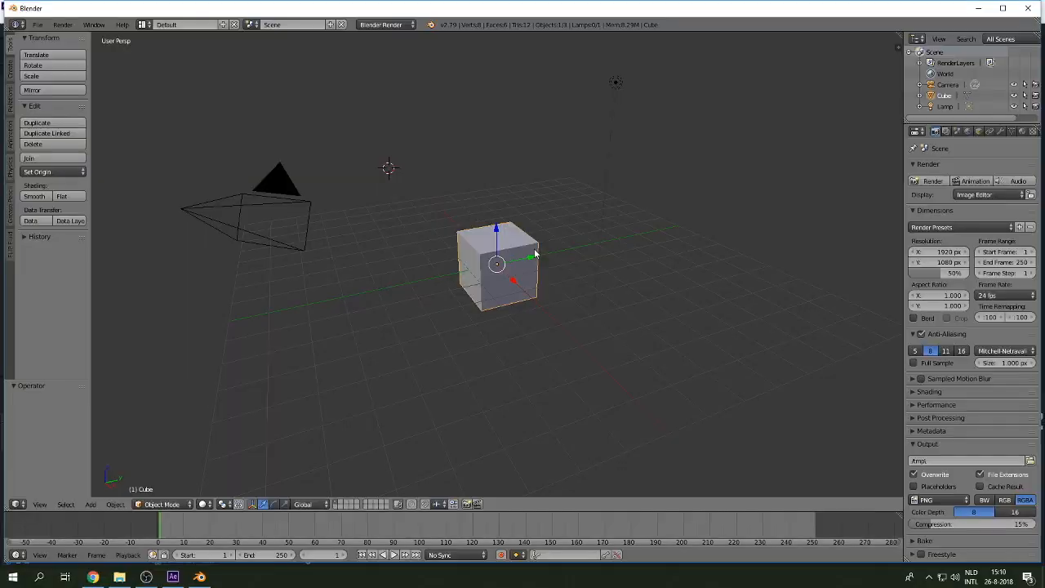
- Delete the default cube, camera and lamp from the Blender scene
{"action": "left_click", "coordinate": [497, 264]}
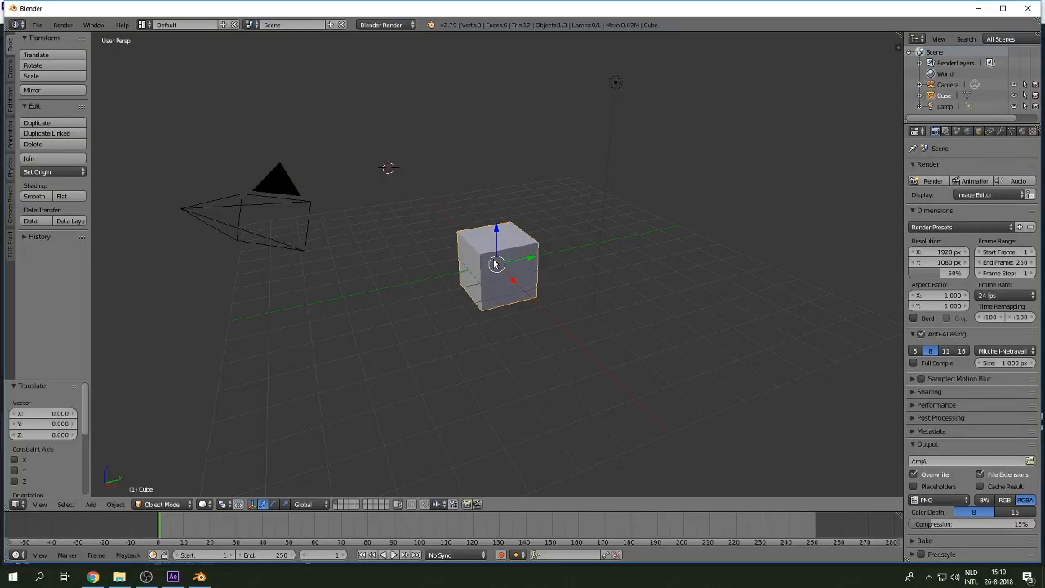
{"action": "key", "text": "x"}
{"action": "left_click", "coordinate": [490, 259]}
{"action": "key", "text": "a"}
{"action": "key", "text": "Delete"}
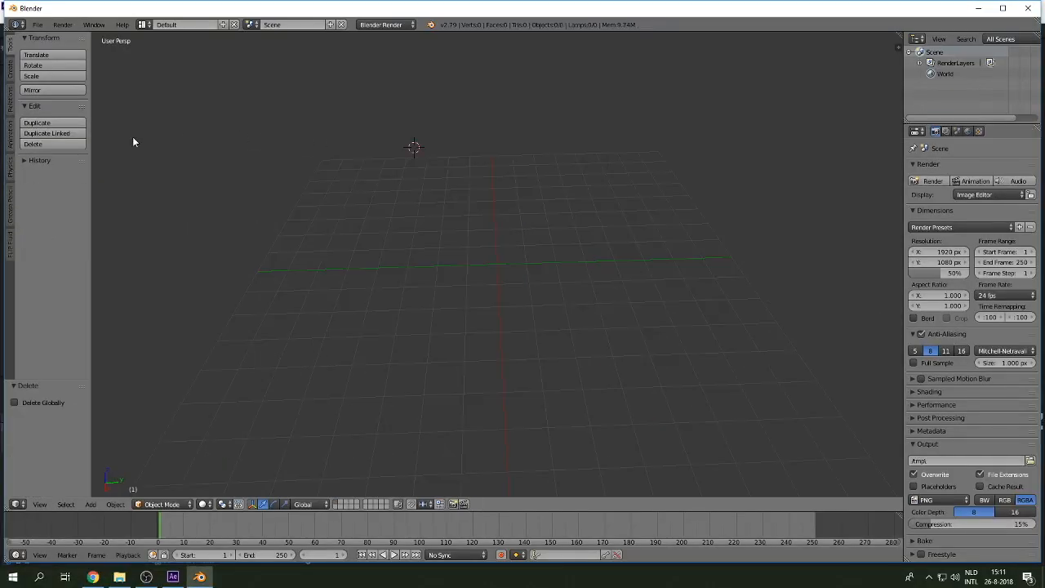
- Show the AE2Blend tools, switch to After Effects and copy the 3D Tracker Camera's Position and Orientation keyframes
{"action": "left_click", "coordinate": [9, 140]}
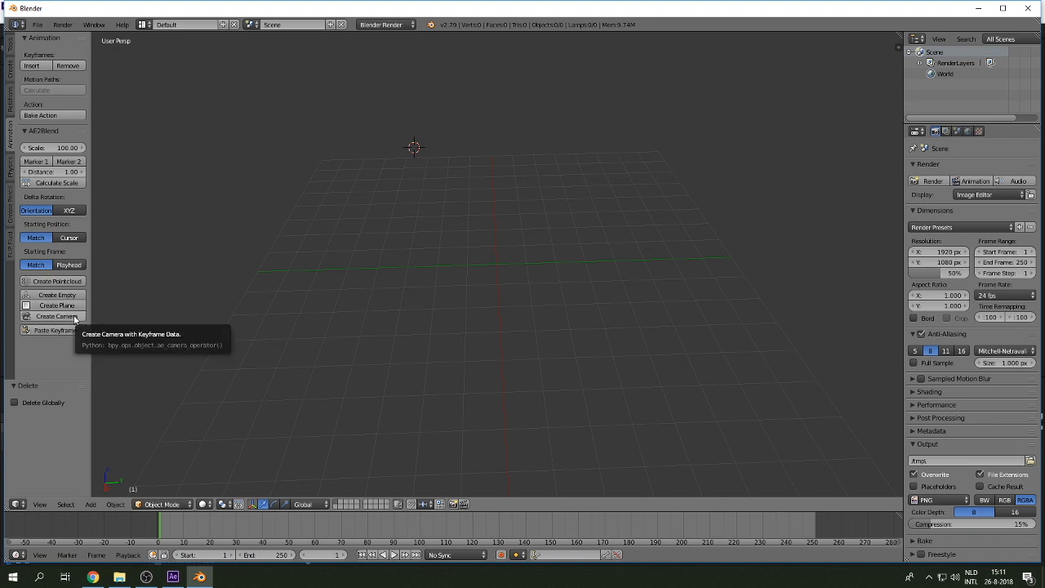
{"action": "left_click", "coordinate": [172, 577]}
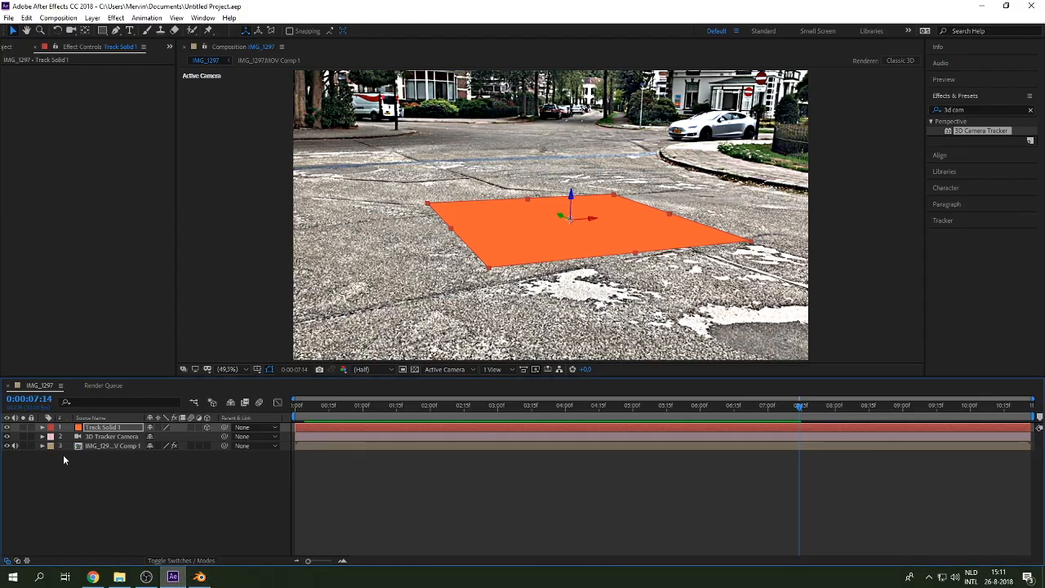
{"action": "left_click", "coordinate": [42, 436]}
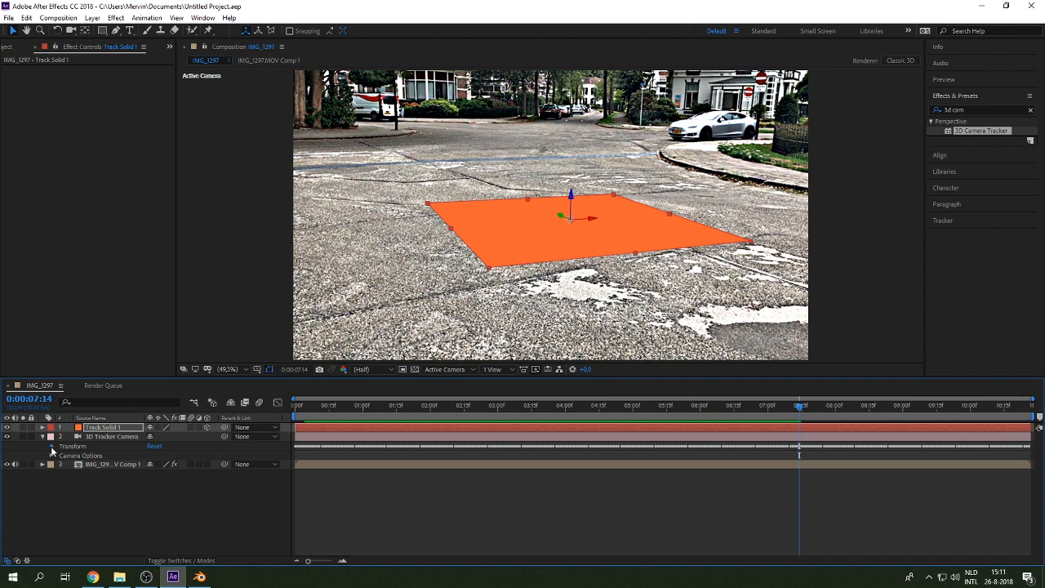
{"action": "left_click", "coordinate": [51, 447]}
{"action": "left_click", "coordinate": [95, 455]}
{"action": "left_click", "coordinate": [96, 463], "text": "shift"}
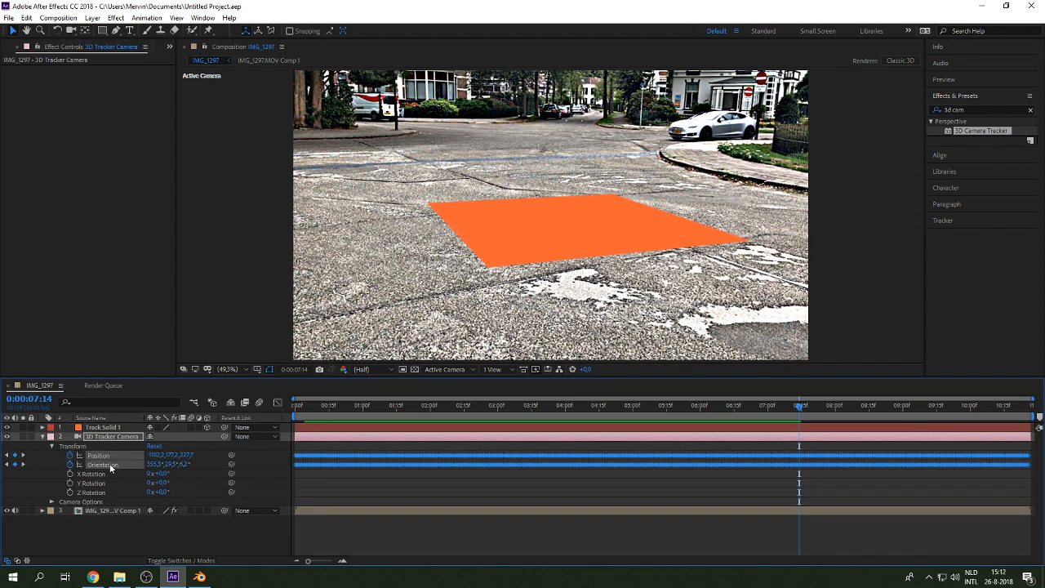
- Switch to Blender, create an AE2Blend camera from the copied keyframes and view the scene through the active camera
{"action": "left_click", "coordinate": [172, 576]}
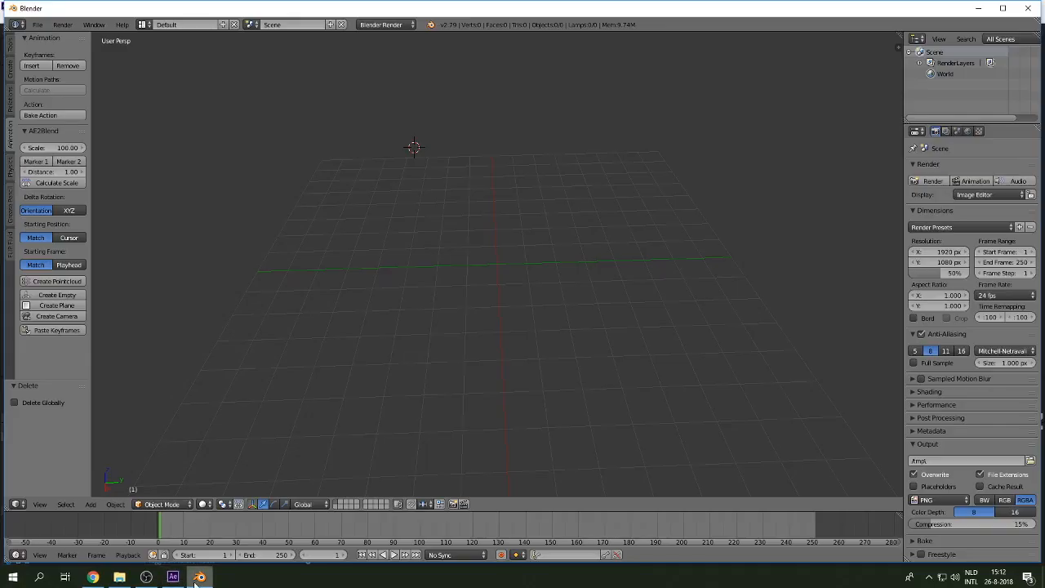
{"action": "left_click", "coordinate": [56, 315]}
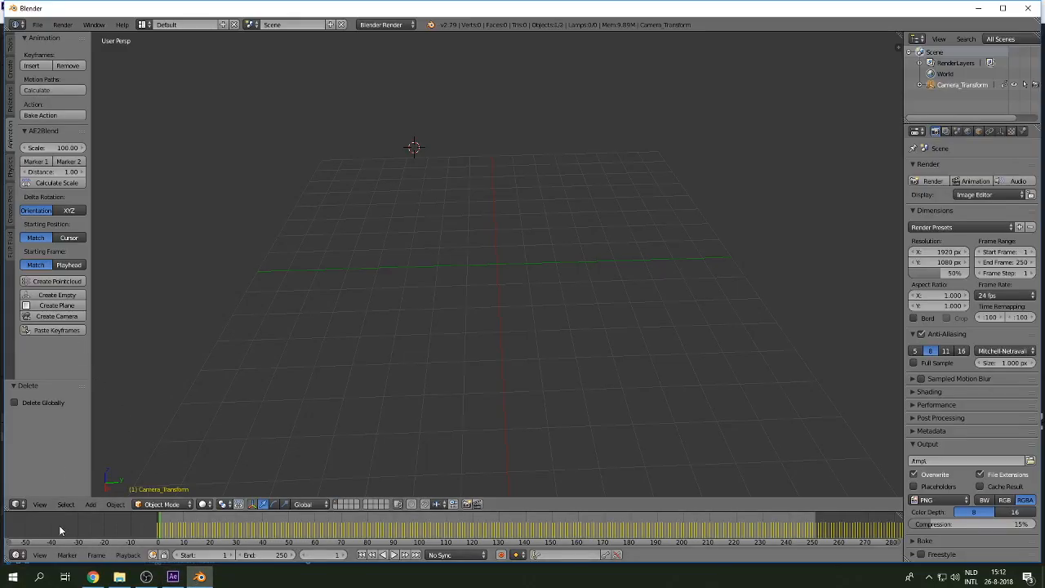
{"action": "left_click_drag", "start_coordinate": [249, 541], "coordinate": [204, 535]}
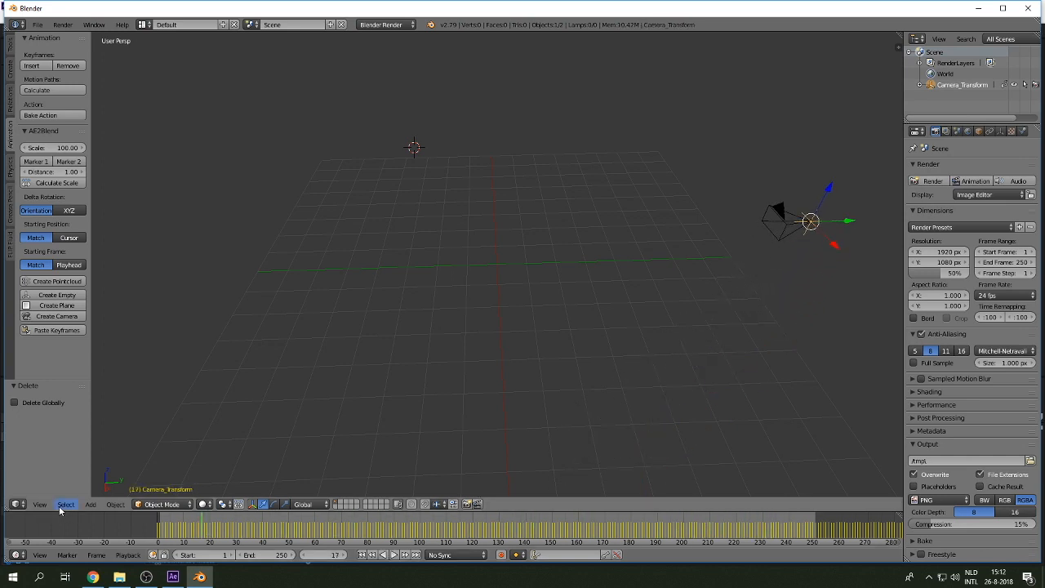
{"action": "left_click", "coordinate": [39, 504]}
{"action": "mouse_move", "coordinate": [149, 392]}
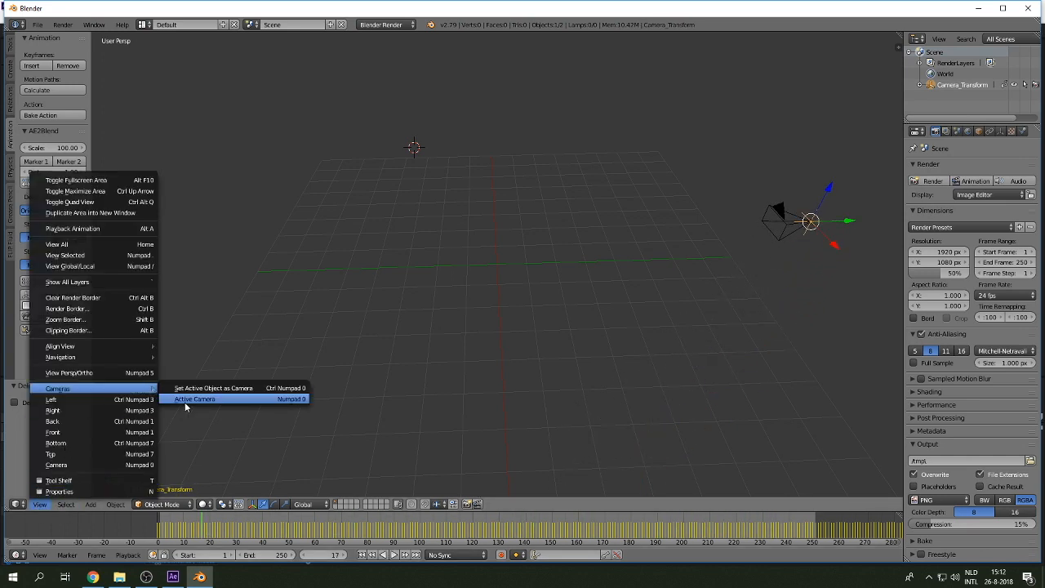
{"action": "left_click", "coordinate": [187, 403]}
- Play the animation through the active camera to check the imported camera movement
{"action": "left_click", "coordinate": [398, 555]}
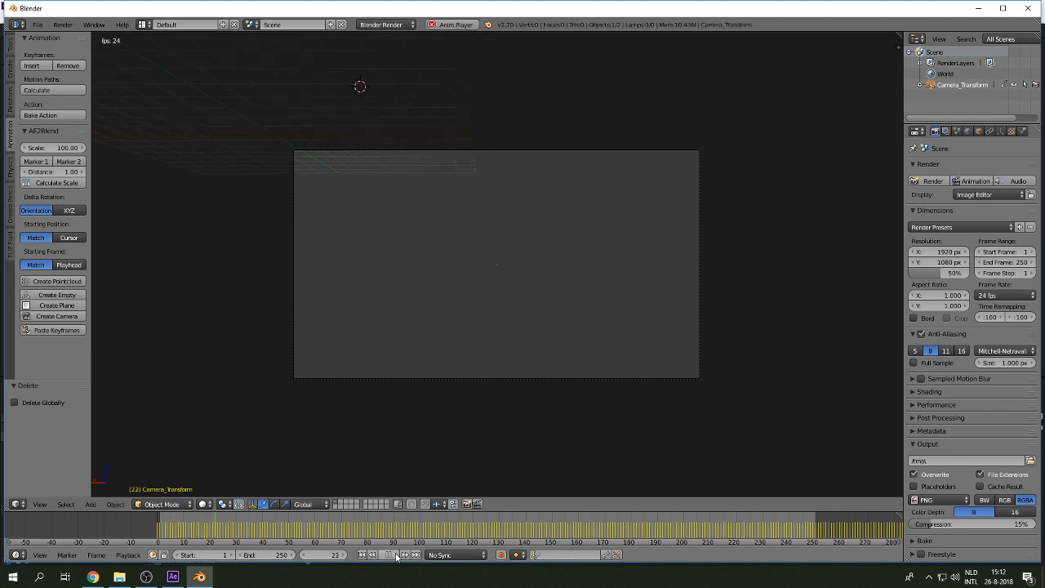
{"action": "key", "text": "Escape"}
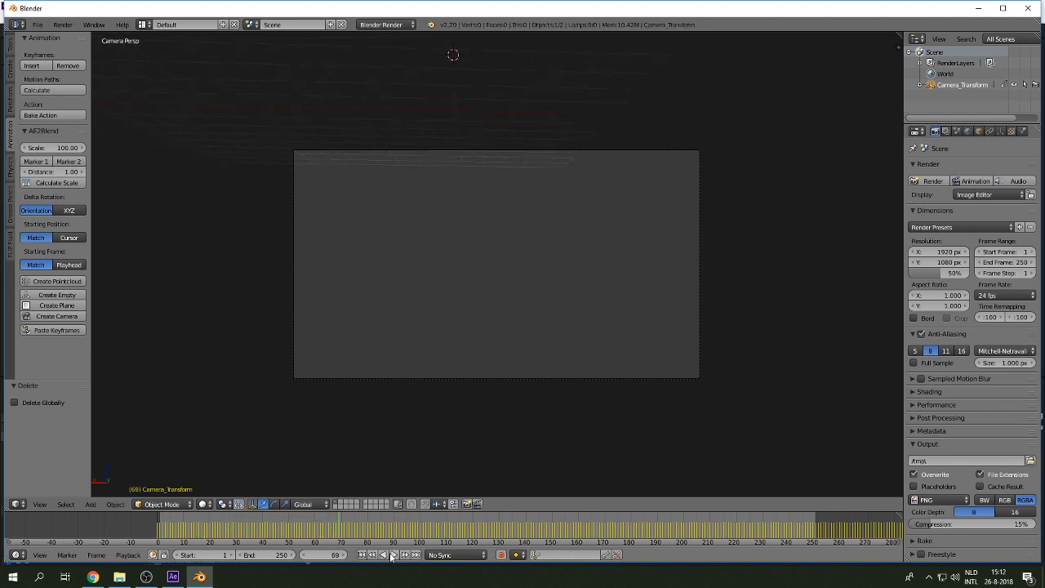
{"action": "left_click", "coordinate": [393, 554]}
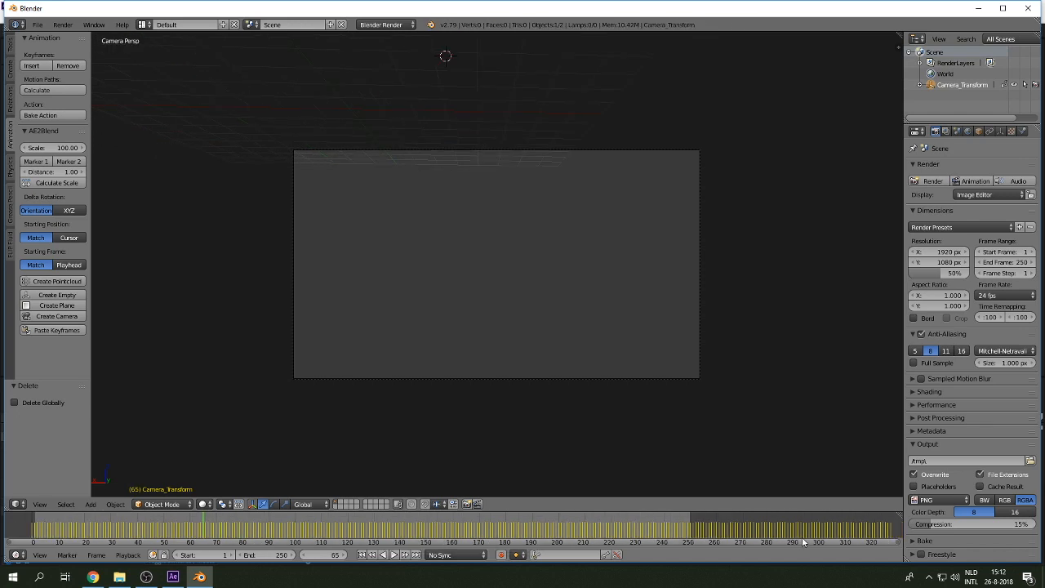
- Move the playhead to the last camera keyframe and set the animation's end frame to 326
{"action": "middle_click_drag", "start_coordinate": [803, 541], "coordinate": [791, 541]}
{"action": "left_click_drag", "start_coordinate": [807, 540], "coordinate": [860, 545]}
{"action": "left_click", "coordinate": [835, 539]}
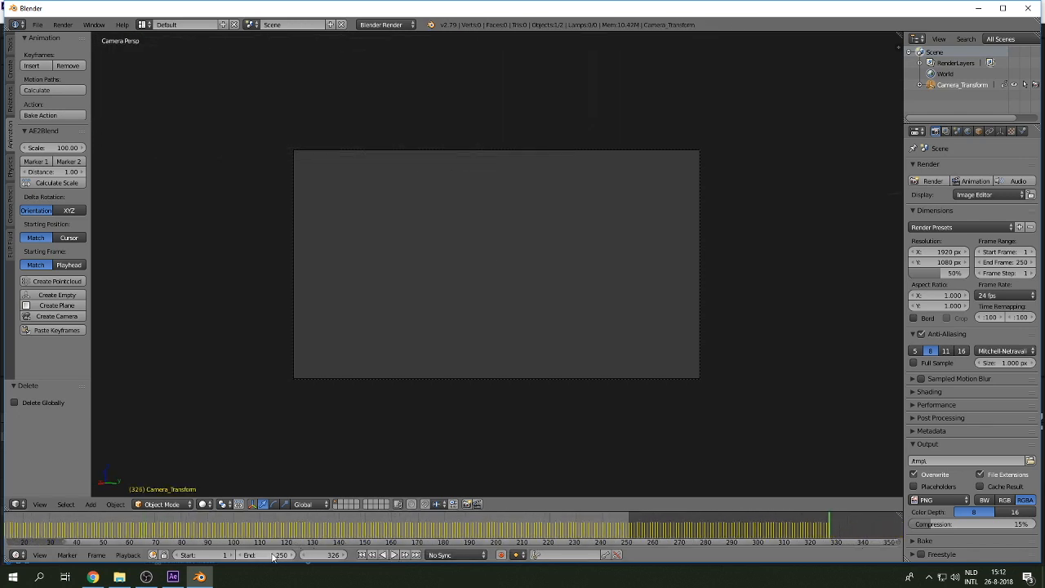
{"action": "left_click", "coordinate": [245, 554]}
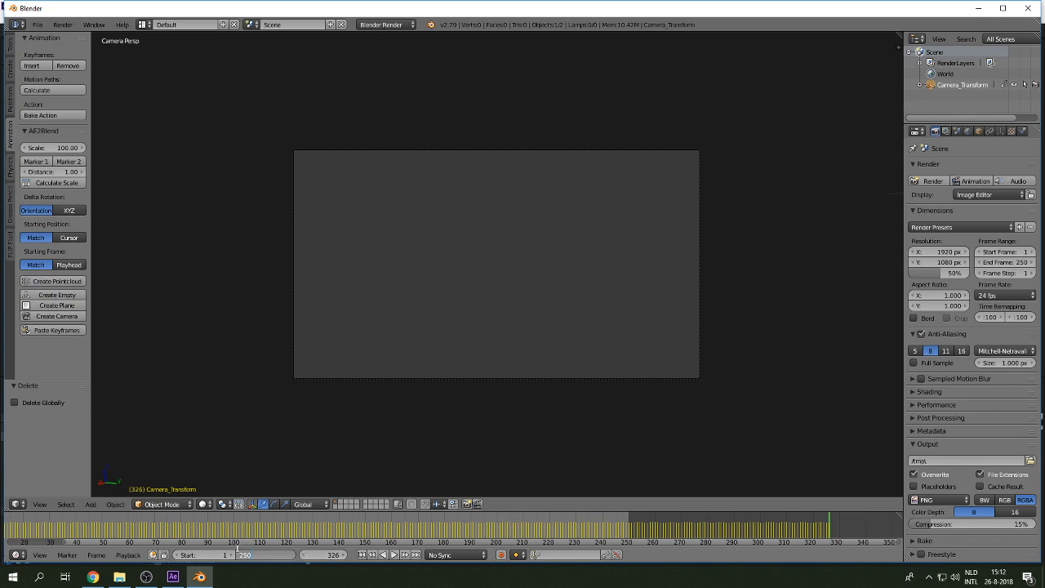
{"action": "type", "text": "326"}
{"action": "key", "text": "Return"}
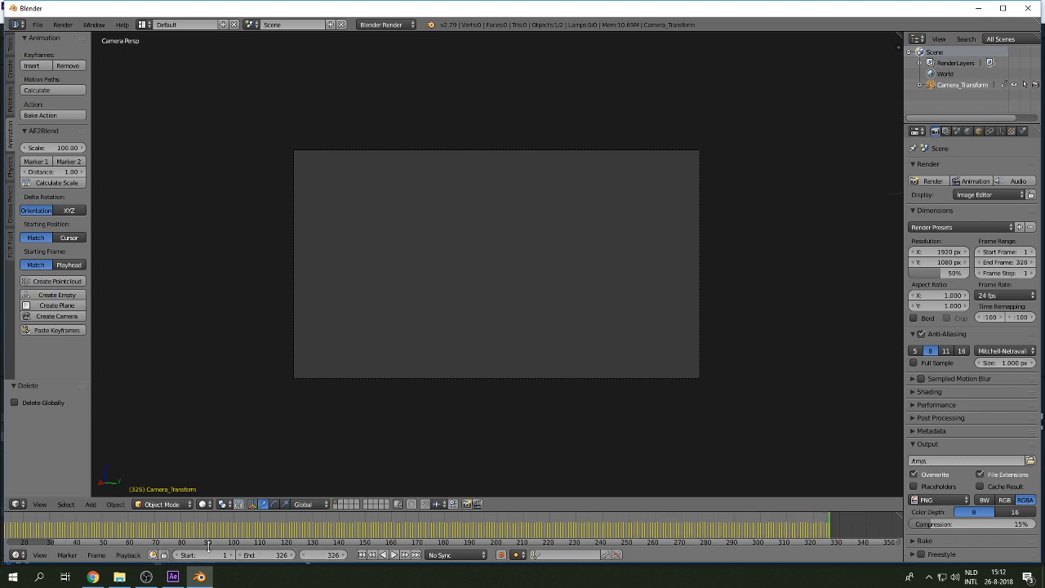
- Create a plane with AE2Blend at frame 1 and play the animation to check its tracking
{"action": "key", "text": "shift+Left"}
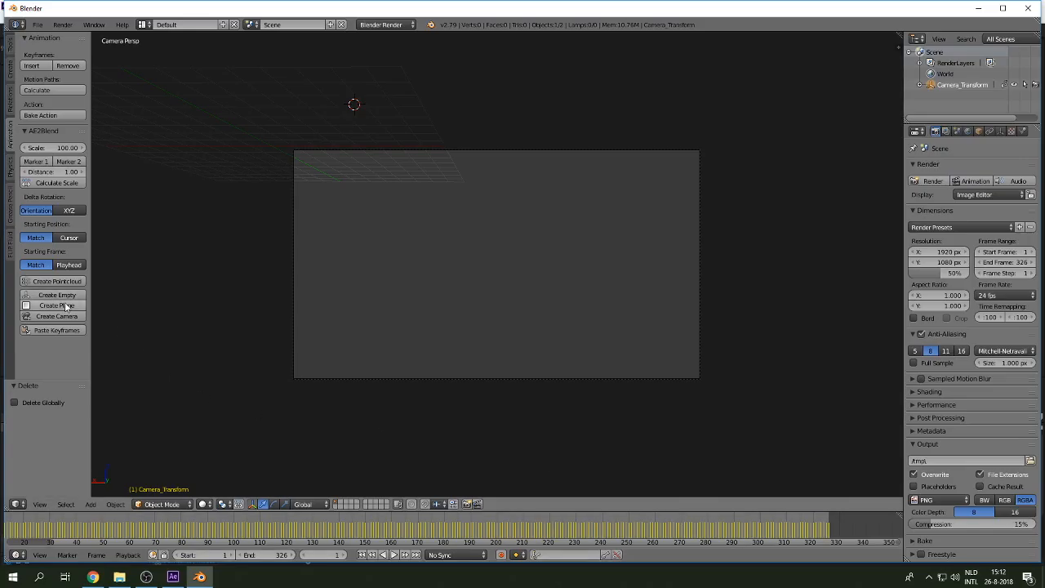
{"action": "left_click", "coordinate": [67, 305]}
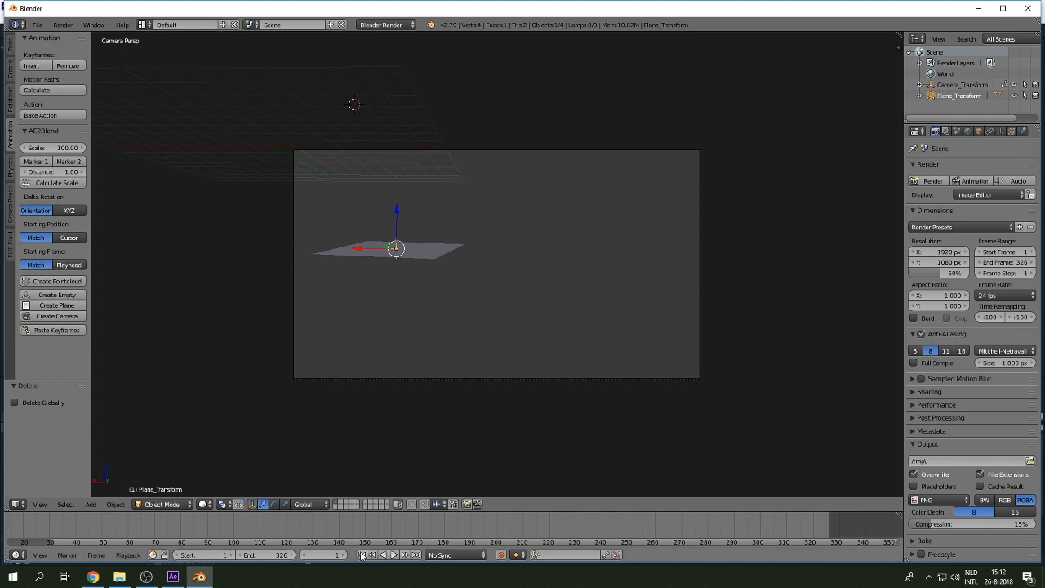
{"action": "left_click", "coordinate": [394, 555]}
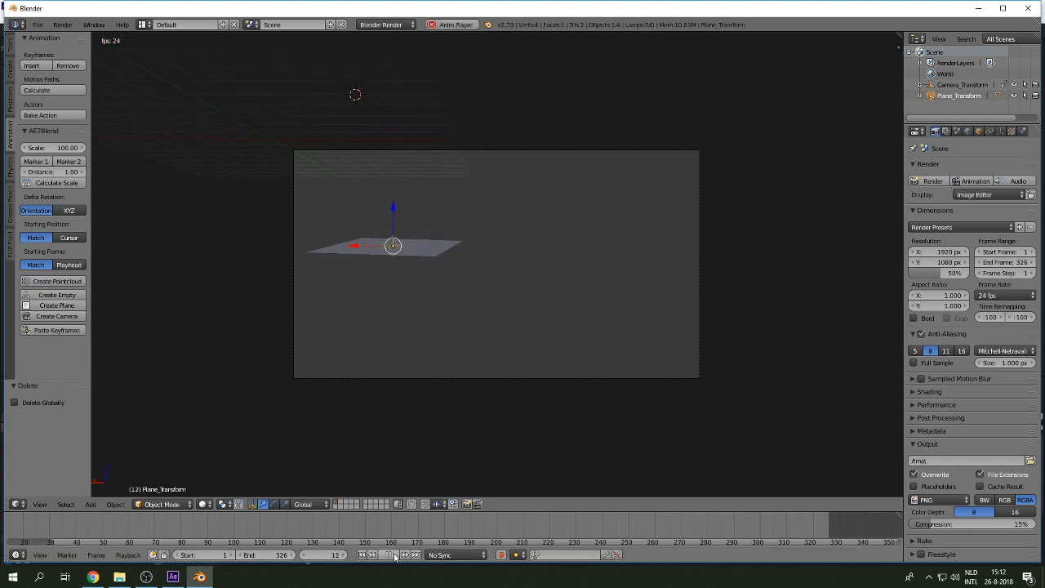
- Stop the playback, enable background images for the 3D view and add a background image slot
{"action": "left_click", "coordinate": [463, 425]}
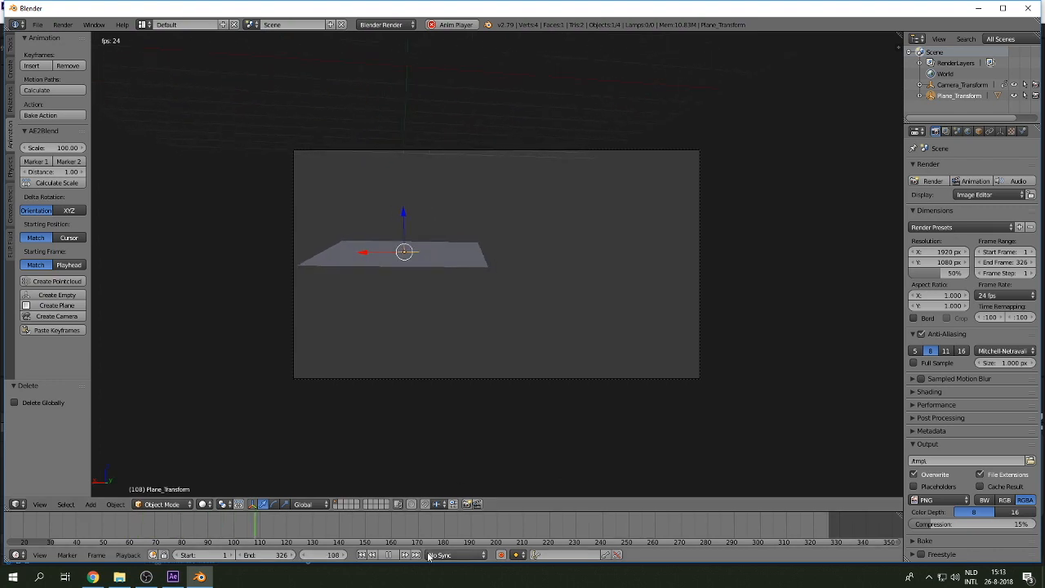
{"action": "key", "text": "alt+a"}
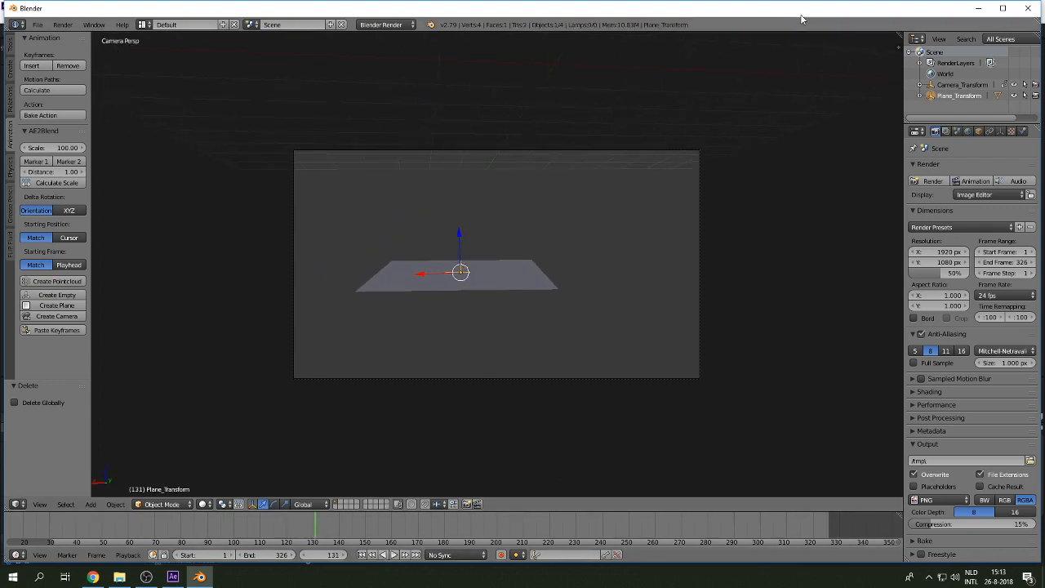
{"action": "left_click", "coordinate": [901, 39]}
{"action": "scroll", "coordinate": [842, 321], "scroll_direction": "down", "scroll_amount": 5}
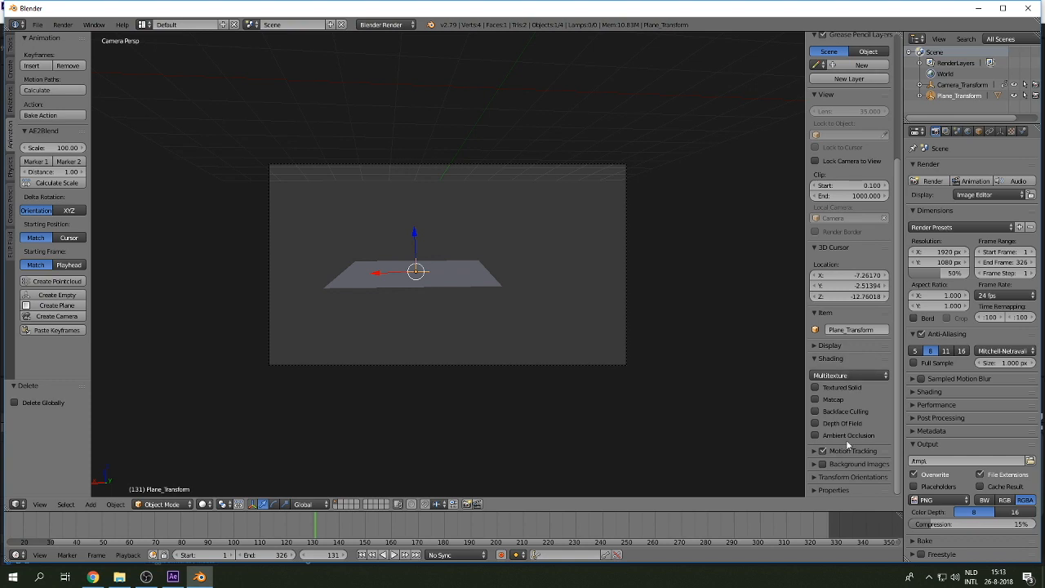
{"action": "left_click", "coordinate": [817, 464]}
{"action": "scroll", "coordinate": [846, 449], "scroll_direction": "down", "scroll_amount": 1}
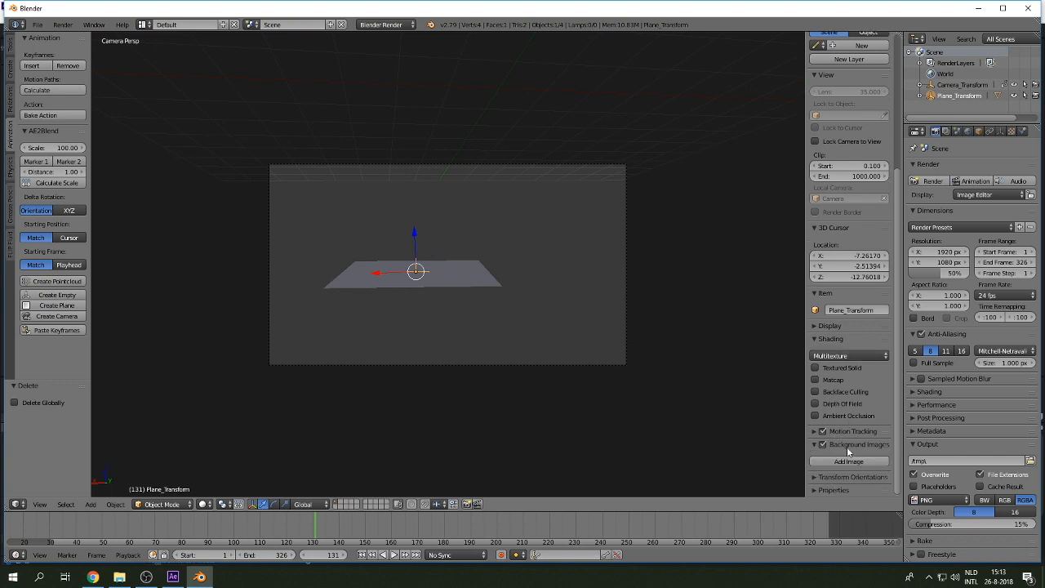
{"action": "left_click", "coordinate": [848, 461]}
{"action": "scroll", "coordinate": [856, 415], "scroll_direction": "down", "scroll_amount": 3}
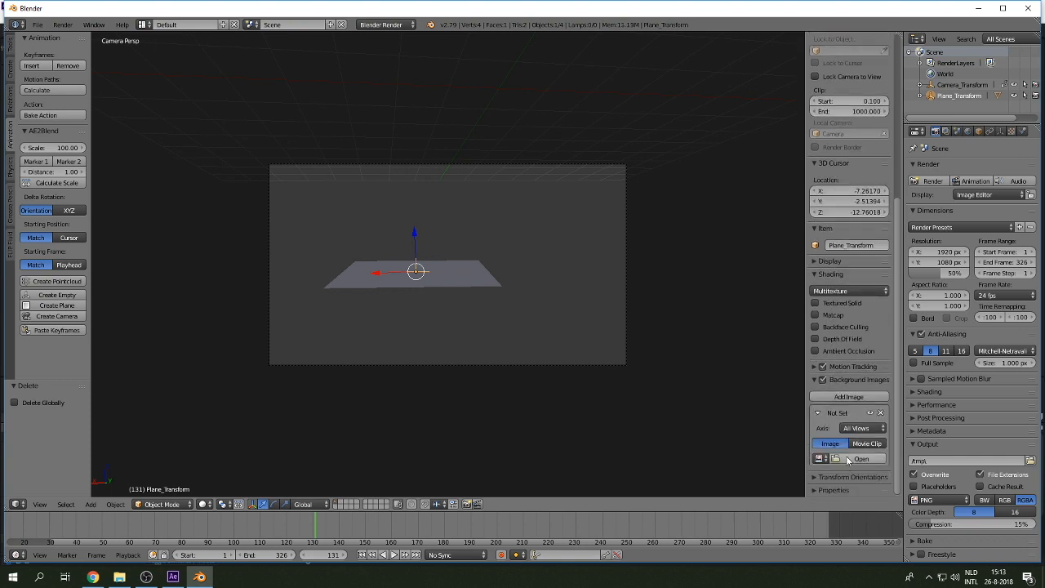
- Set the background slot to Movie Clip and load IMG_1297.MOV from the Footage folder on drive D
{"action": "left_click", "coordinate": [867, 443]}
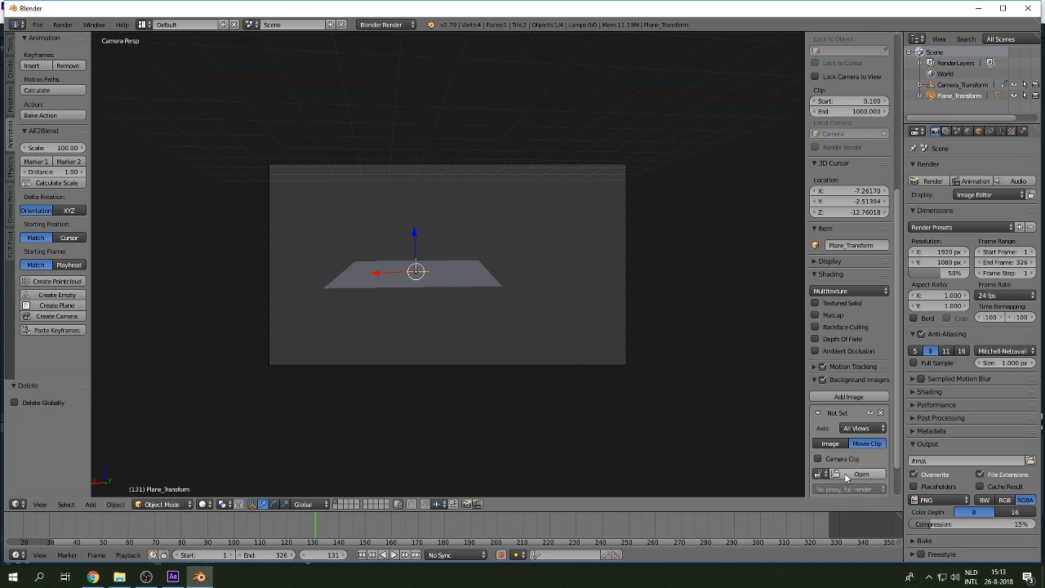
{"action": "left_click", "coordinate": [862, 474]}
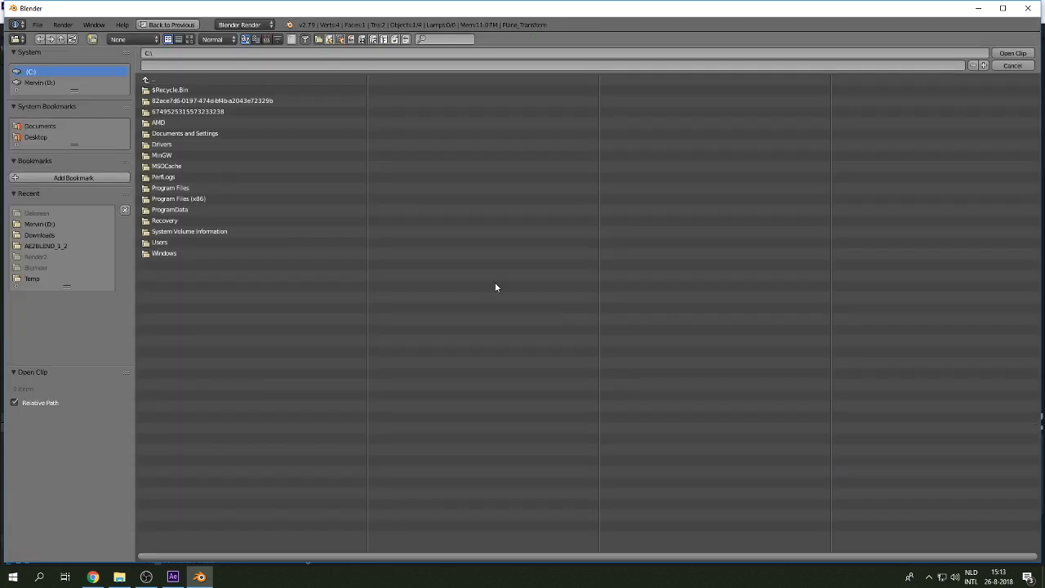
{"action": "left_click", "coordinate": [47, 223]}
{"action": "left_click", "coordinate": [200, 90]}
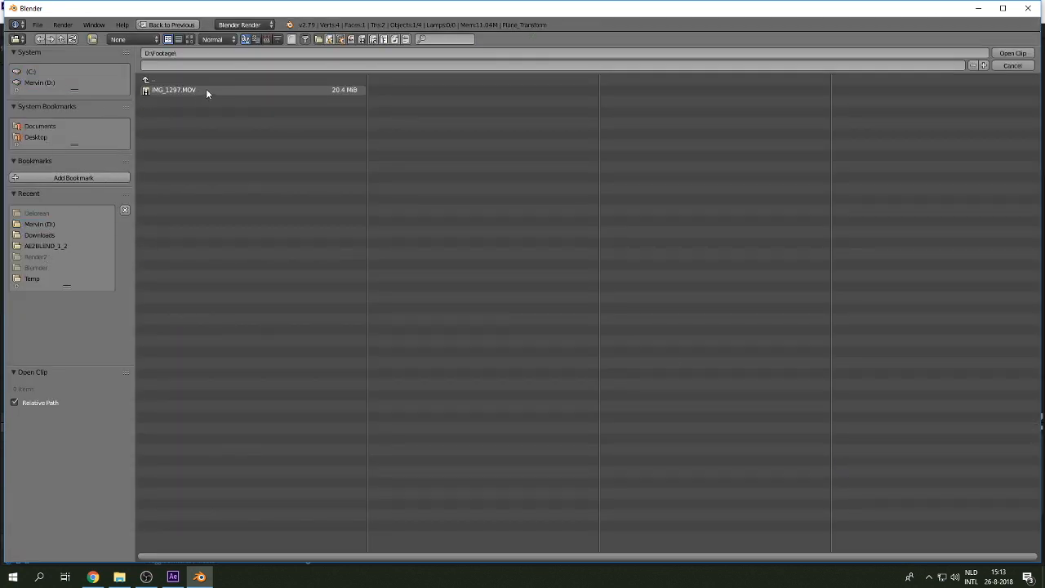
{"action": "left_click", "coordinate": [205, 90]}
{"action": "left_click", "coordinate": [1012, 53]}
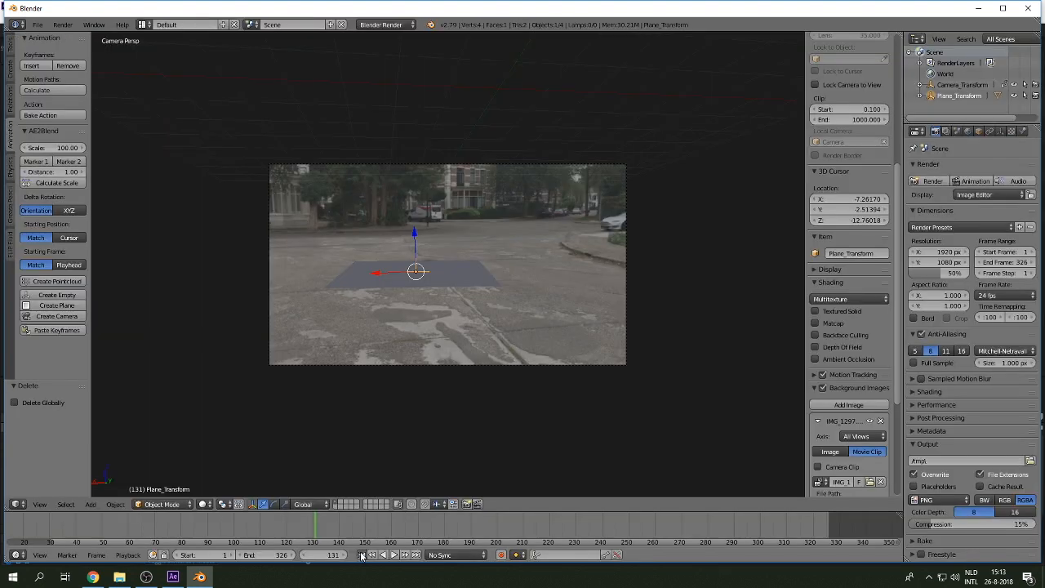
- Play the animation from the first frame over the background footage to check the plane's tracking
{"action": "left_click", "coordinate": [362, 555]}
{"action": "left_click", "coordinate": [393, 555]}
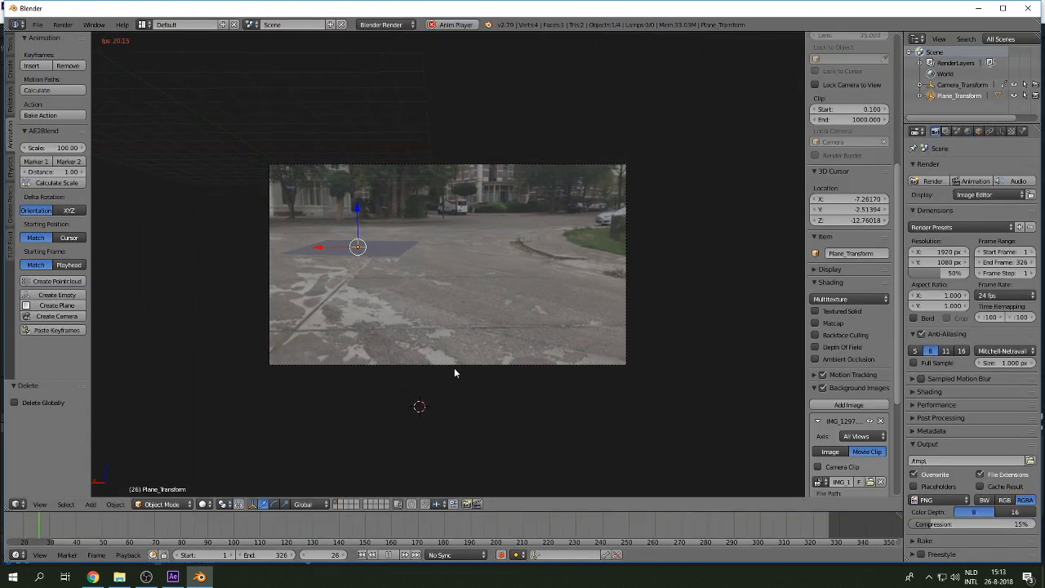
{"action": "key", "text": "Escape"}
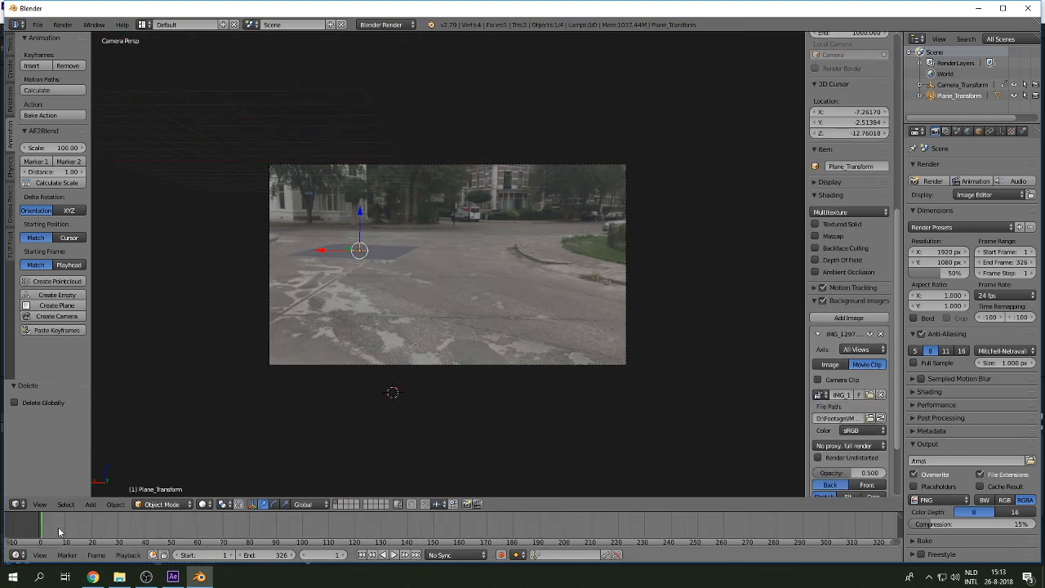
{"action": "key", "text": "alt+a"}
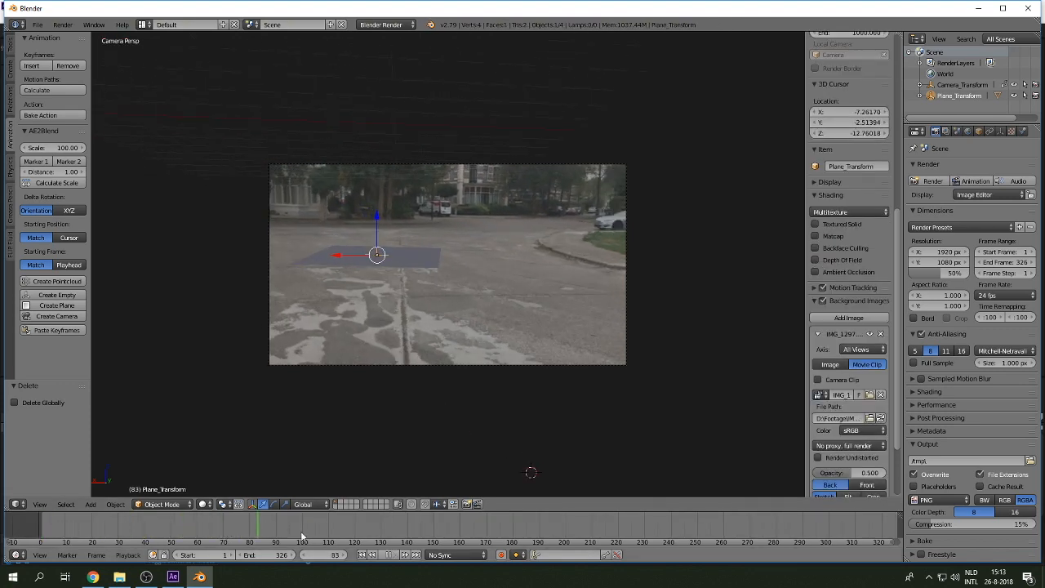
{"action": "left_click", "coordinate": [390, 555]}
{"action": "left_click", "coordinate": [396, 558]}
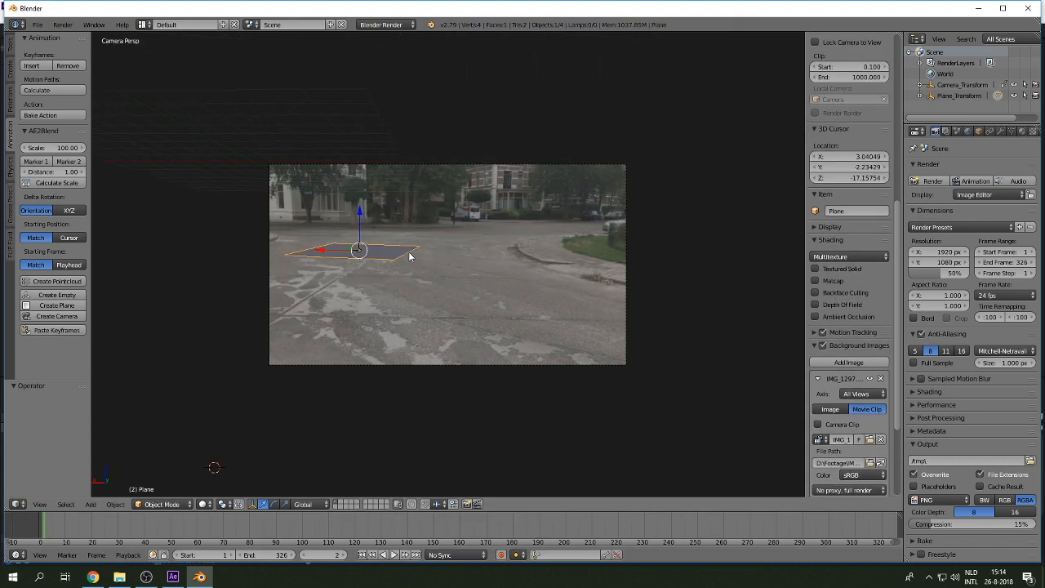
- Scale the ground plane up about 2.015 times and switch the render engine to Cycles Render
{"action": "key", "text": "s"}
{"action": "left_click", "coordinate": [458, 270]}
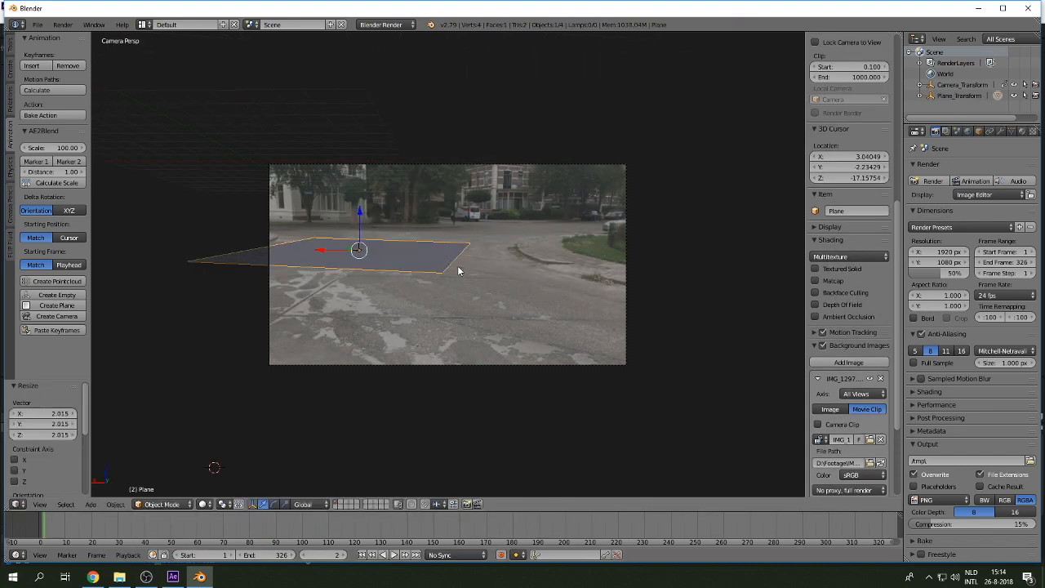
{"action": "left_click", "coordinate": [385, 24]}
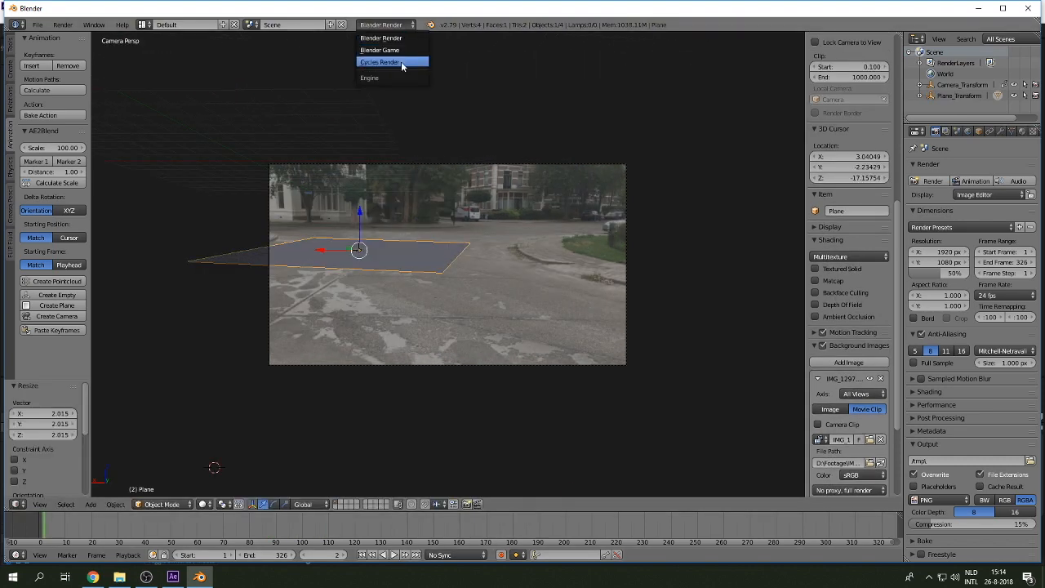
{"action": "left_click", "coordinate": [403, 63]}
- Enable Shadow Catcher in the plane's Cycles object settings
{"action": "left_click", "coordinate": [978, 131]}
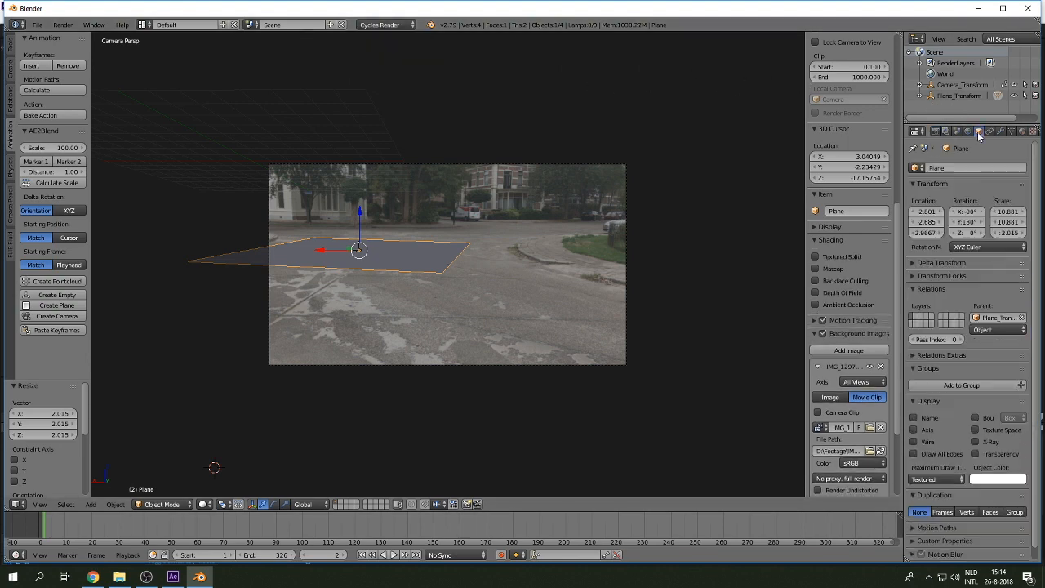
{"action": "scroll", "coordinate": [988, 245], "scroll_direction": "down", "scroll_amount": 1}
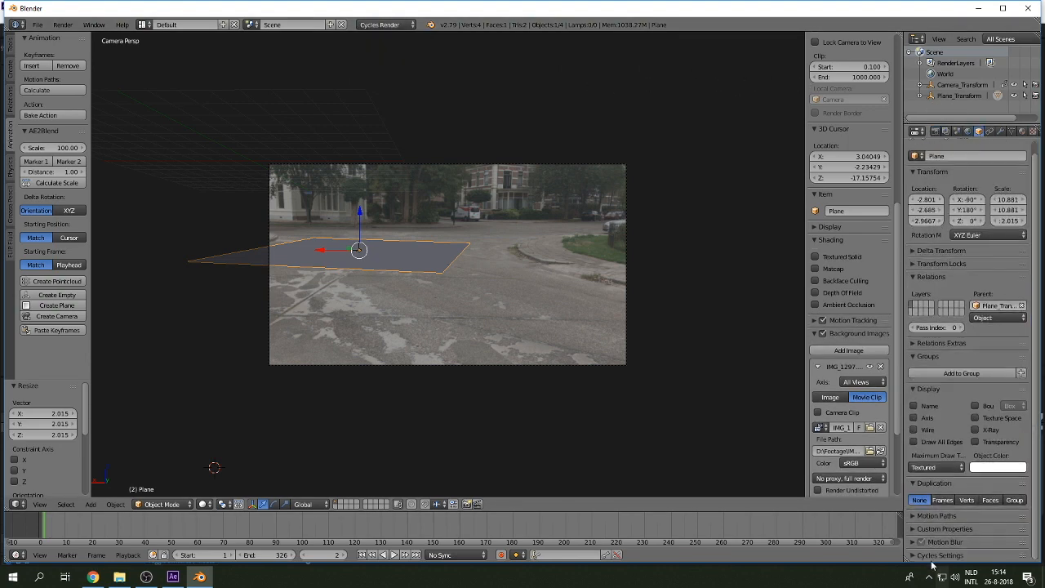
{"action": "scroll", "coordinate": [939, 524], "scroll_direction": "down", "scroll_amount": 4}
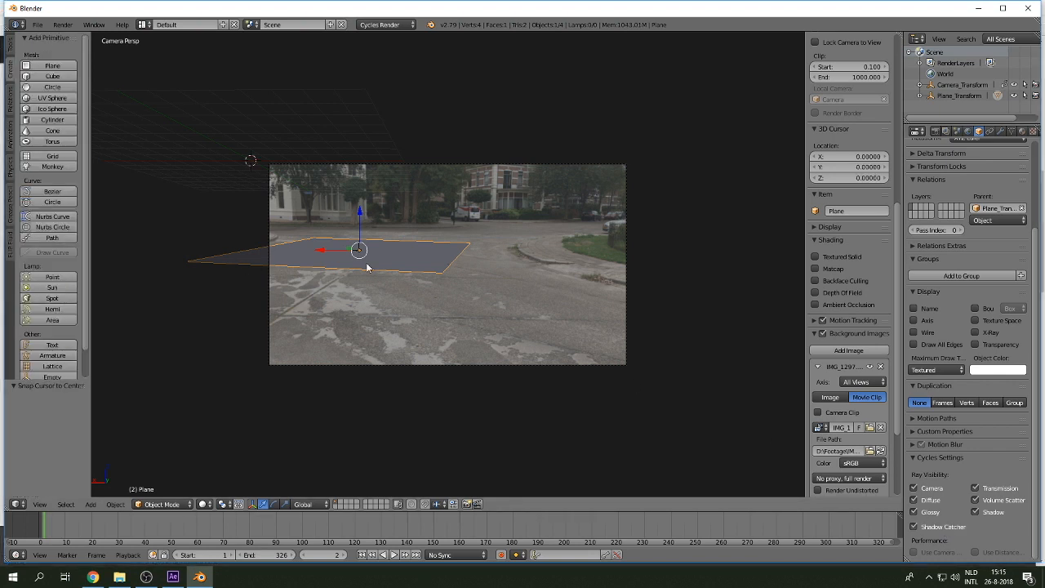
- Snap the 3D cursor to the active plane and add a monkey mesh there
{"action": "key", "text": "shift+s"}
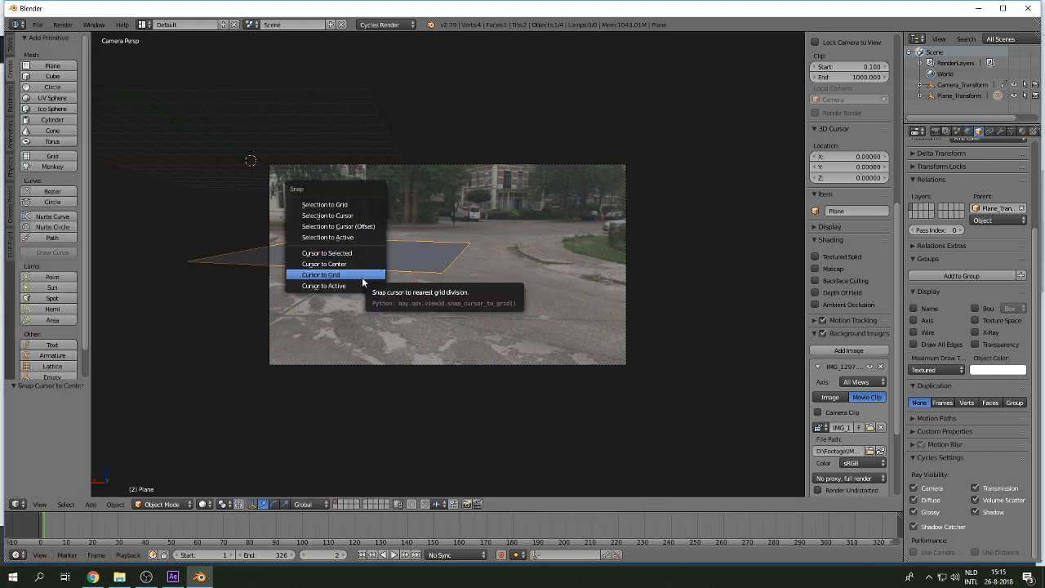
{"action": "left_click", "coordinate": [361, 285]}
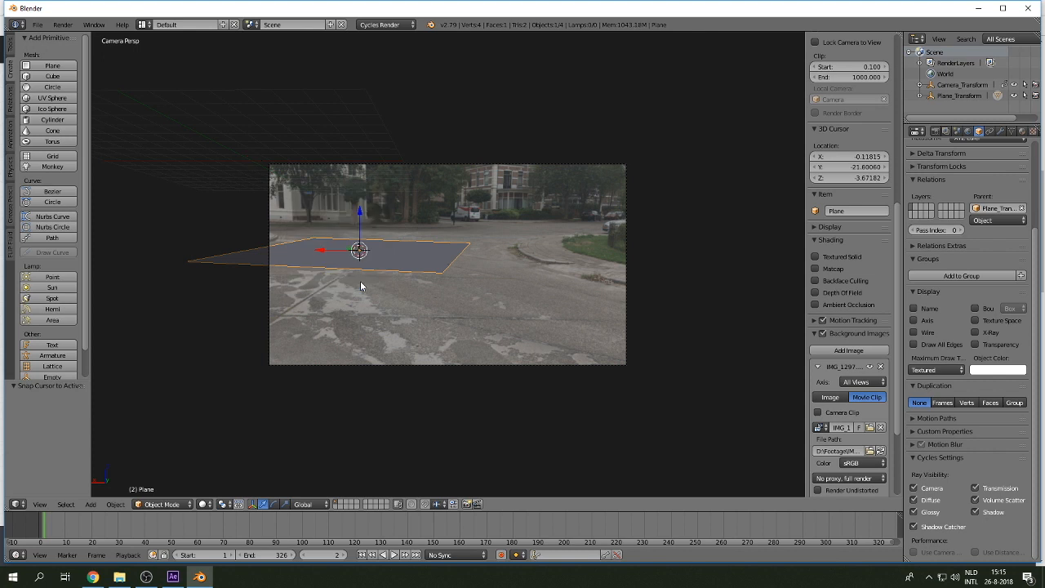
{"action": "left_click", "coordinate": [52, 167]}
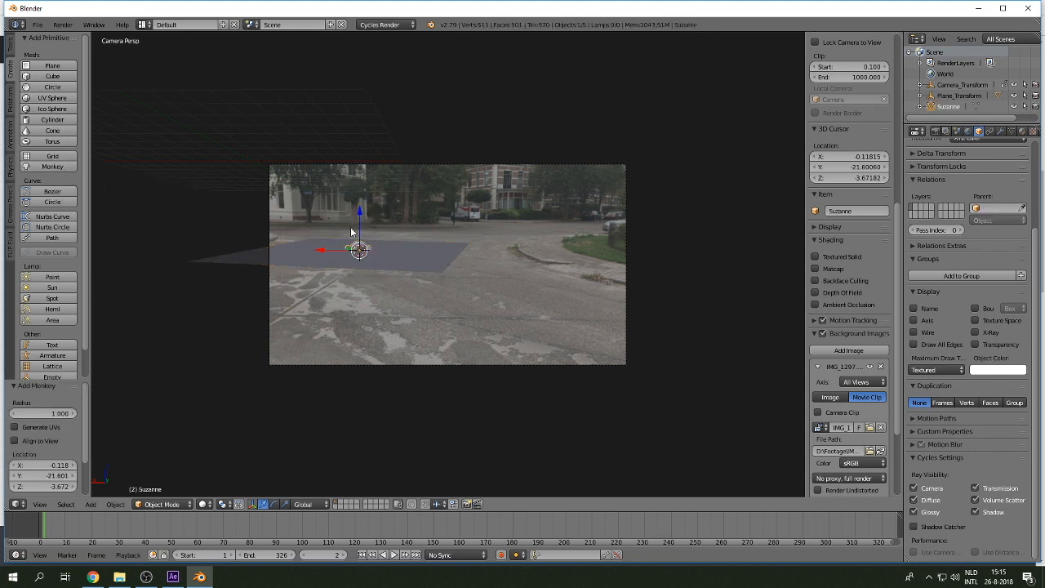
- Raise the monkey about 1.6 units along Z and scale it up about 2.06 times
{"action": "key", "text": "g"}
{"action": "key", "text": "z"}
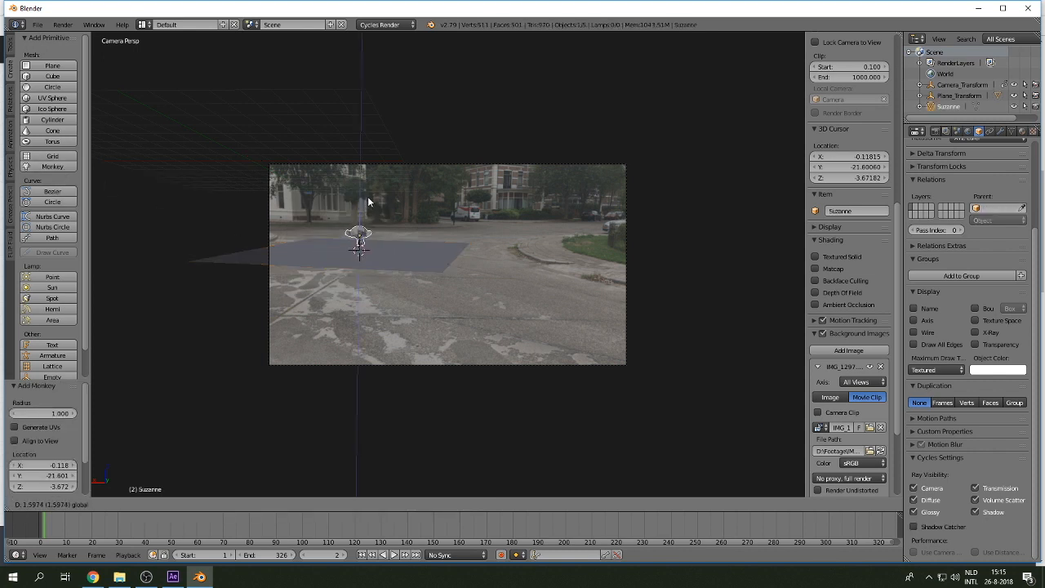
{"action": "left_click", "coordinate": [367, 196]}
{"action": "key", "text": "s"}
{"action": "left_click", "coordinate": [414, 192]}
- Readjust the monkey's height to about -1.76 on Z and set its Z rotation to 193°
{"action": "key", "text": "g"}
{"action": "key", "text": "z"}
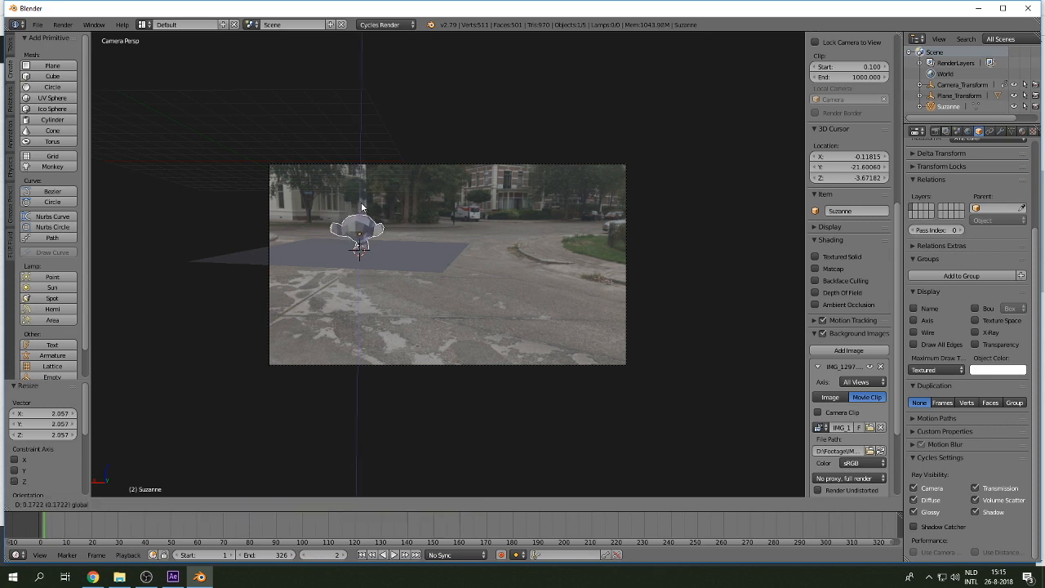
{"action": "left_click", "coordinate": [366, 208]}
{"action": "scroll", "coordinate": [843, 137], "scroll_direction": "up", "scroll_amount": 2}
{"action": "scroll", "coordinate": [842, 137], "scroll_direction": "up", "scroll_amount": 8}
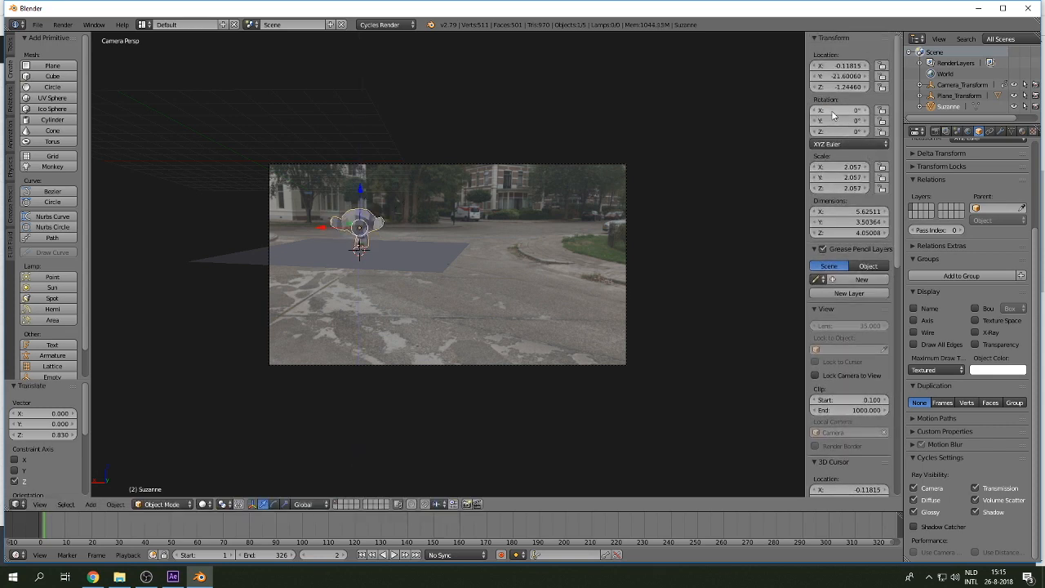
- Add a Sun lamp at the 3D cursor and raise it along Z high above the monkey
{"action": "scroll", "coordinate": [59, 259], "scroll_direction": "down", "scroll_amount": 1}
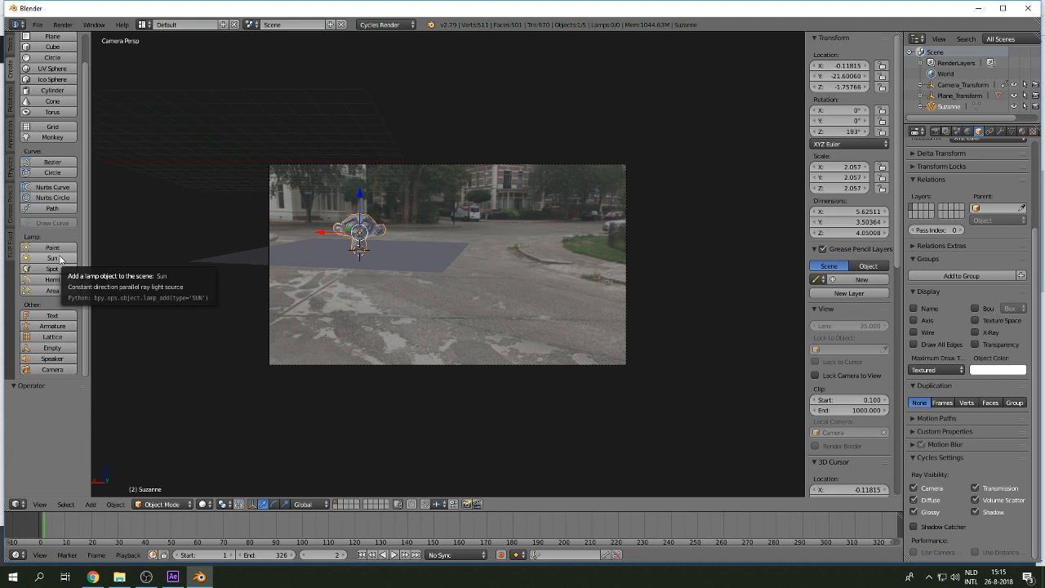
{"action": "left_click", "coordinate": [60, 258]}
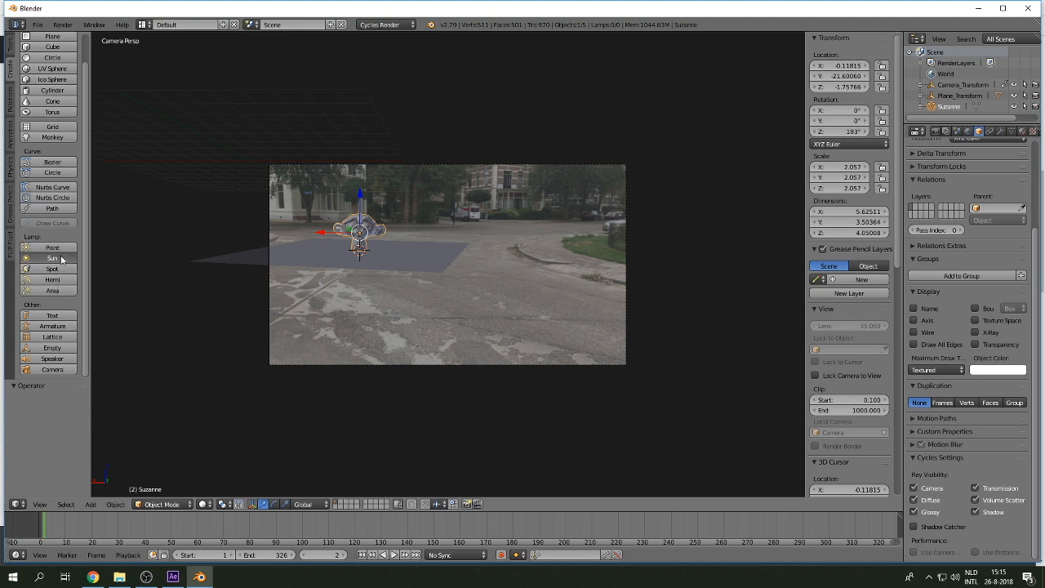
{"action": "middle_click_drag", "start_coordinate": [383, 324], "coordinate": [329, 205]}
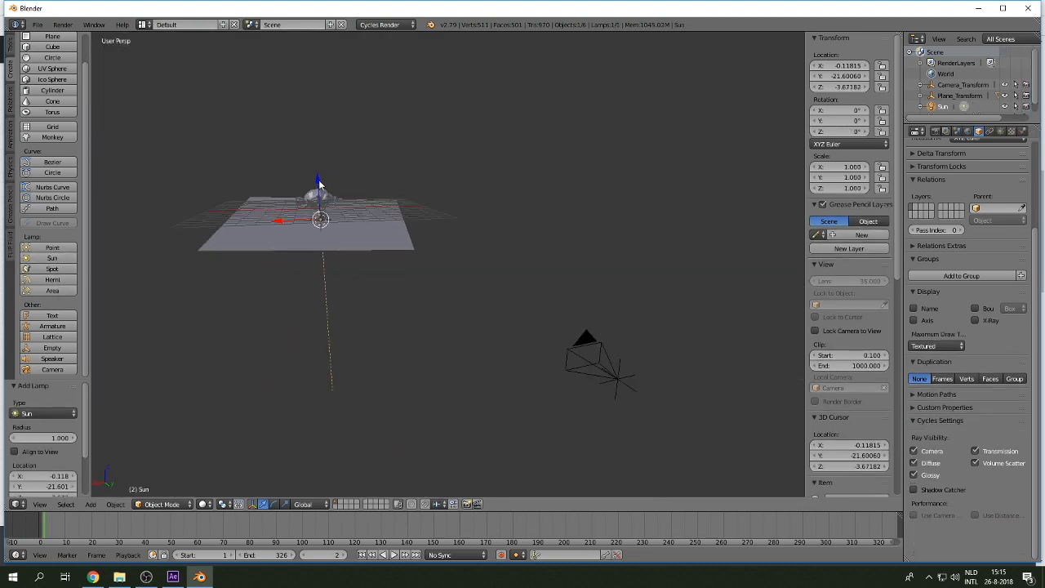
{"action": "left_click_drag", "start_coordinate": [318, 185], "coordinate": [315, 93]}
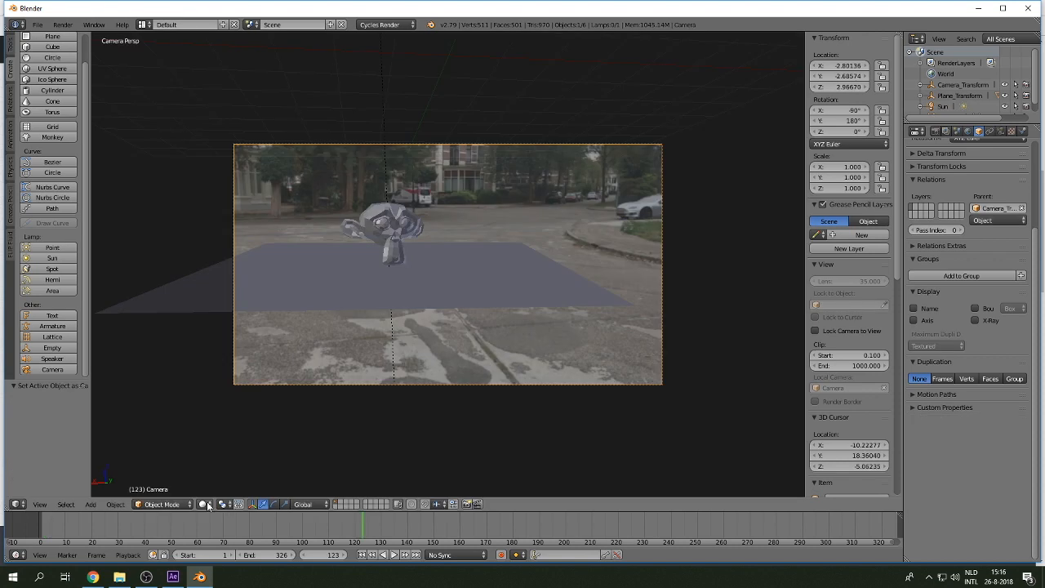
- Preview the camera view in Rendered shading and enable the Transparent film option for the render
{"action": "left_click", "coordinate": [205, 504]}
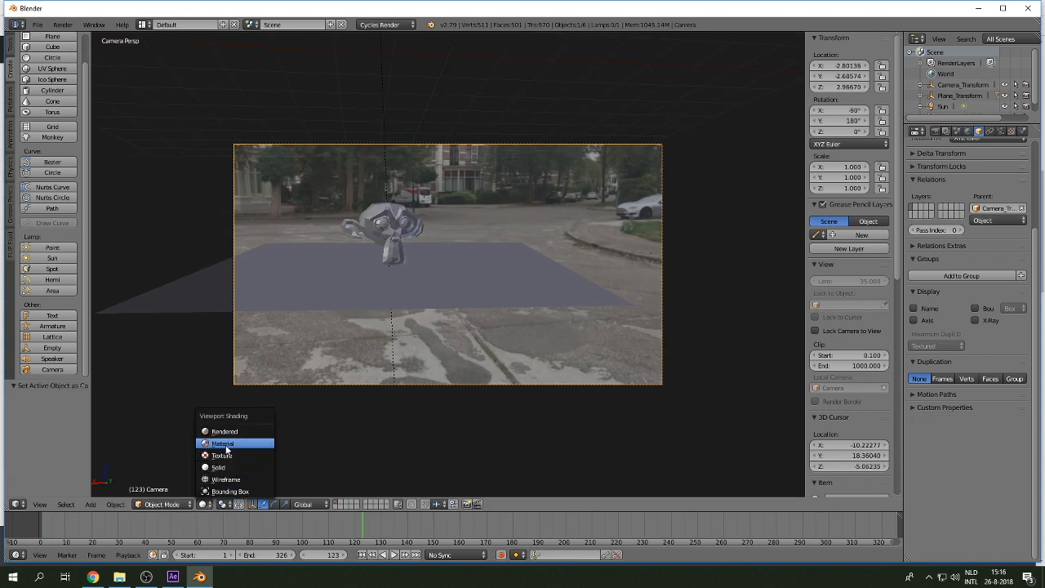
{"action": "left_click", "coordinate": [235, 432]}
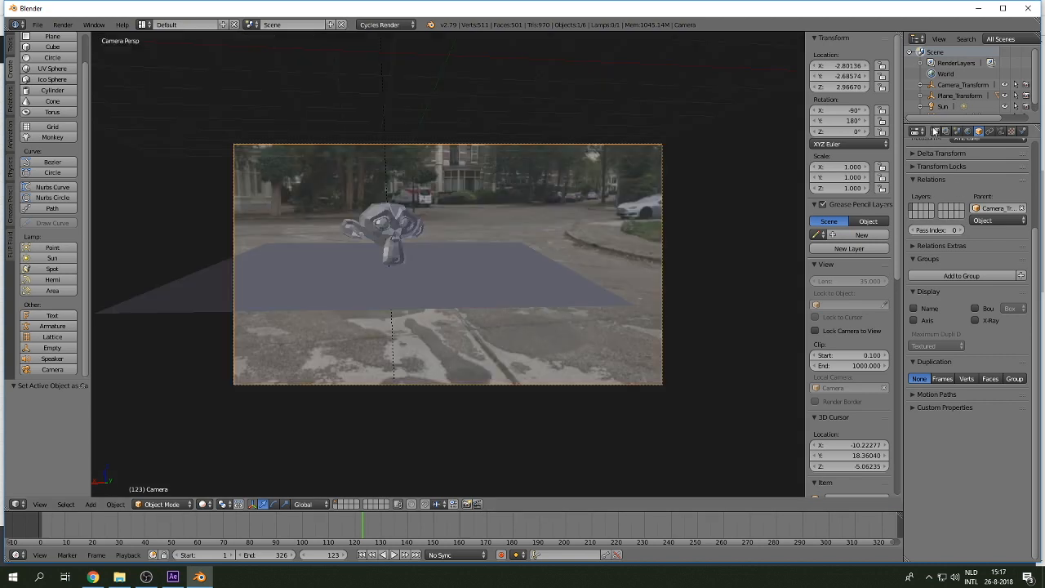
{"action": "left_click", "coordinate": [935, 132]}
{"action": "scroll", "coordinate": [960, 166], "scroll_direction": "down", "scroll_amount": 3}
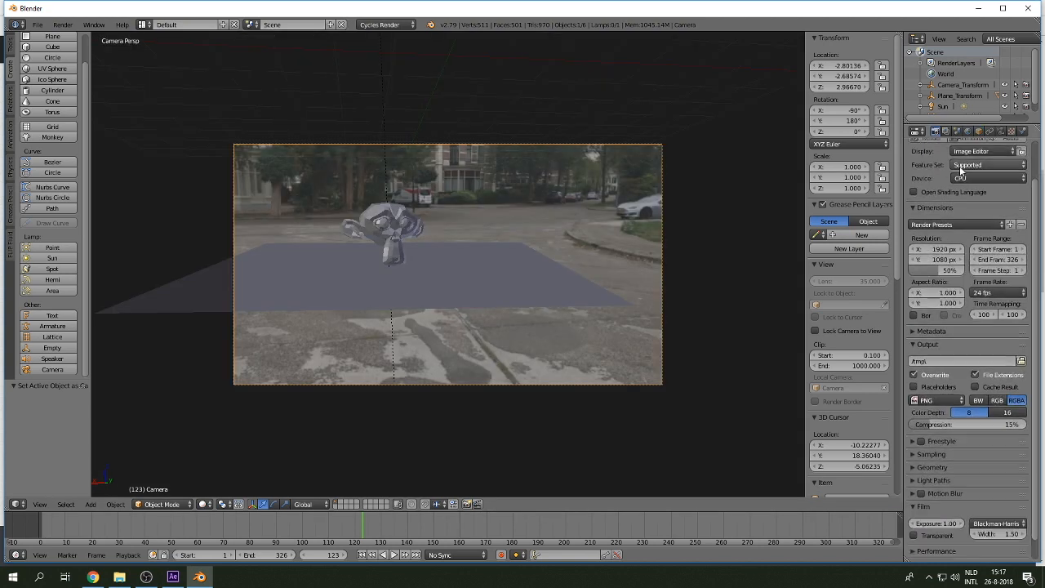
{"action": "left_click", "coordinate": [923, 484]}
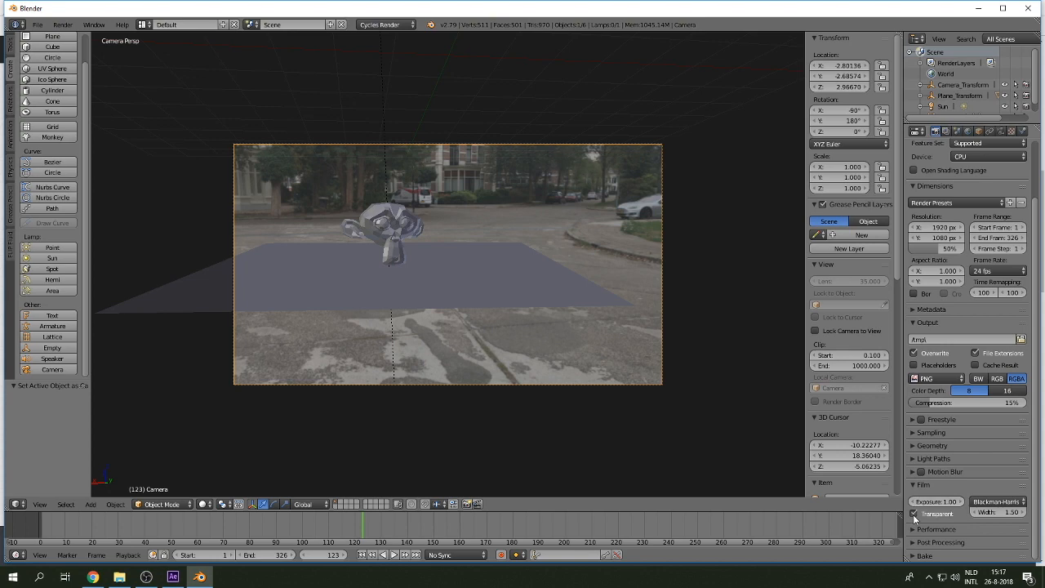
{"action": "scroll", "coordinate": [912, 514], "scroll_direction": "up", "scroll_amount": 3}
- Preview the camera view in Rendered shading with the transparent film background
{"action": "left_click", "coordinate": [202, 504]}
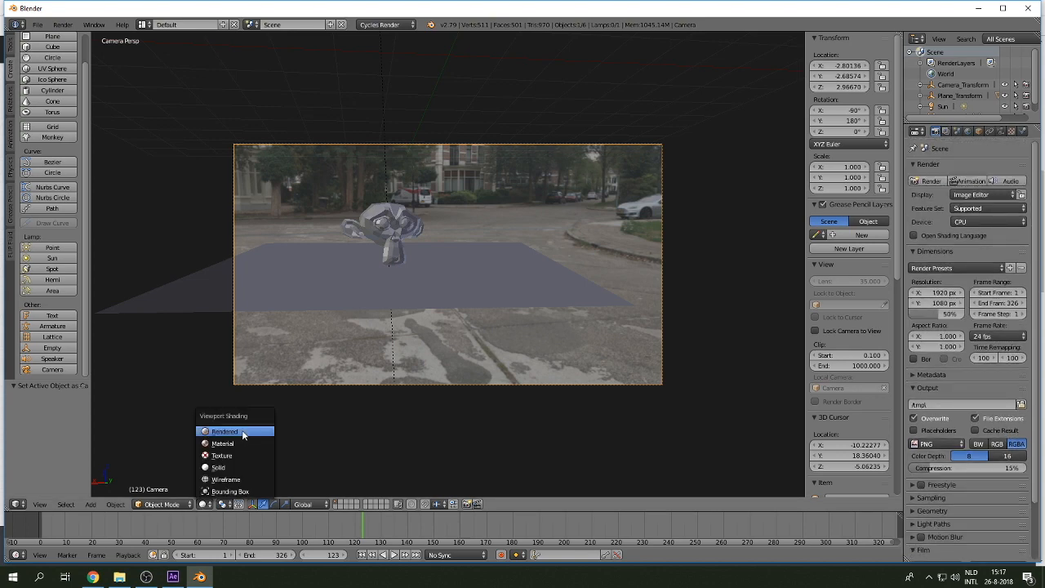
{"action": "left_click", "coordinate": [243, 432]}
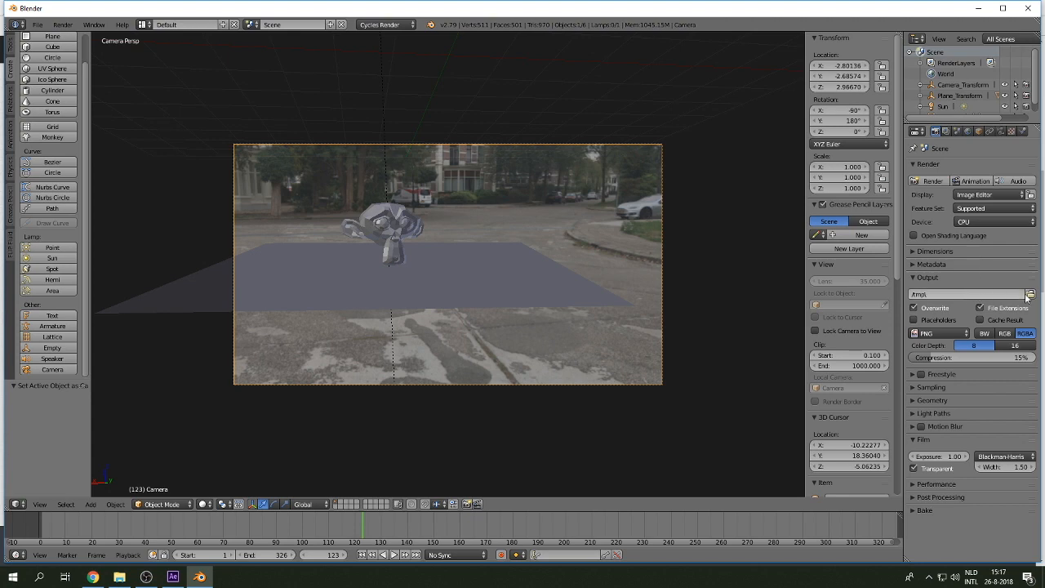
- Browse for the render output location and create a new folder named Render test on the Desktop
{"action": "left_click", "coordinate": [1028, 294]}
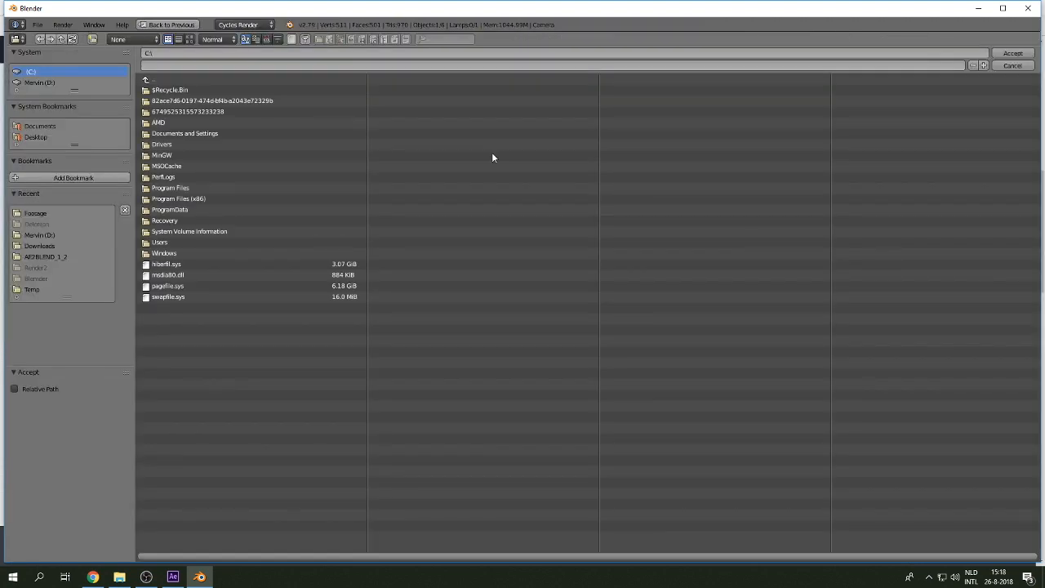
{"action": "left_click", "coordinate": [36, 137]}
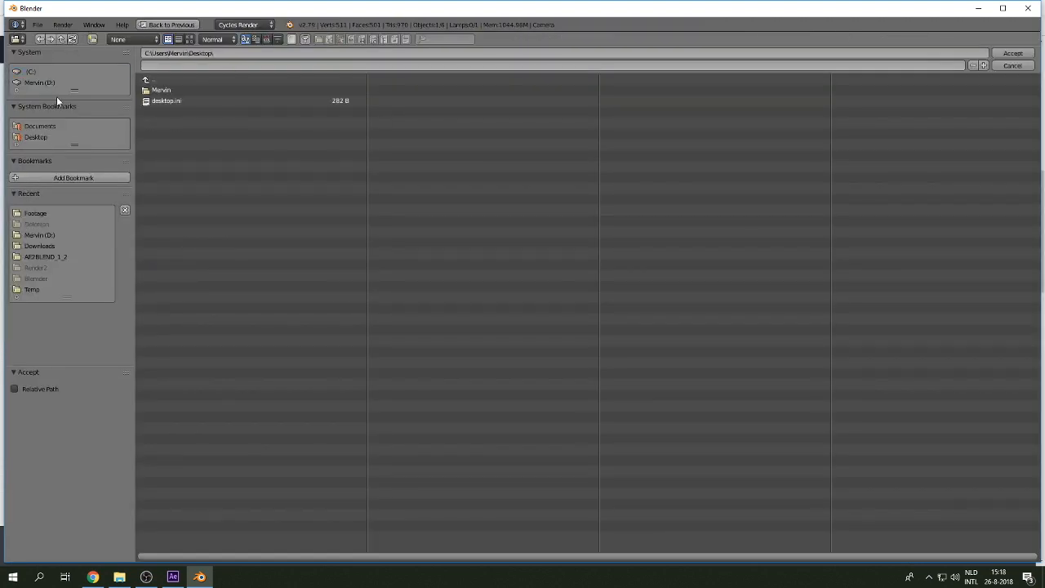
{"action": "left_click", "coordinate": [92, 39]}
{"action": "type", "text": "Render test"}
{"action": "key", "text": "Return"}
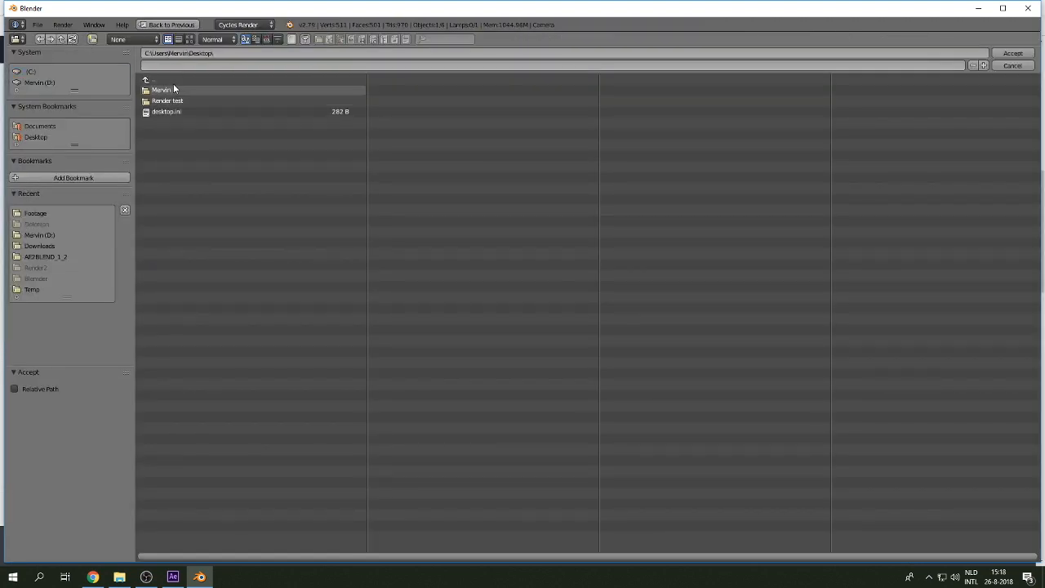
- Set the render output to desktop.ini inside the Render test folder and render the full animation
{"action": "left_click", "coordinate": [186, 110]}
{"action": "left_click", "coordinate": [190, 100]}
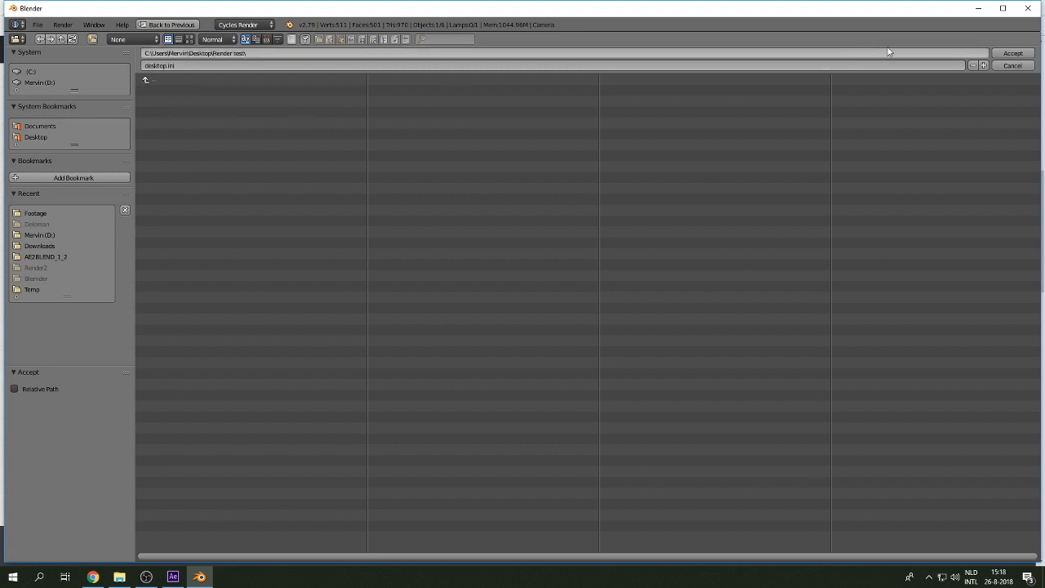
{"action": "left_click", "coordinate": [1012, 53]}
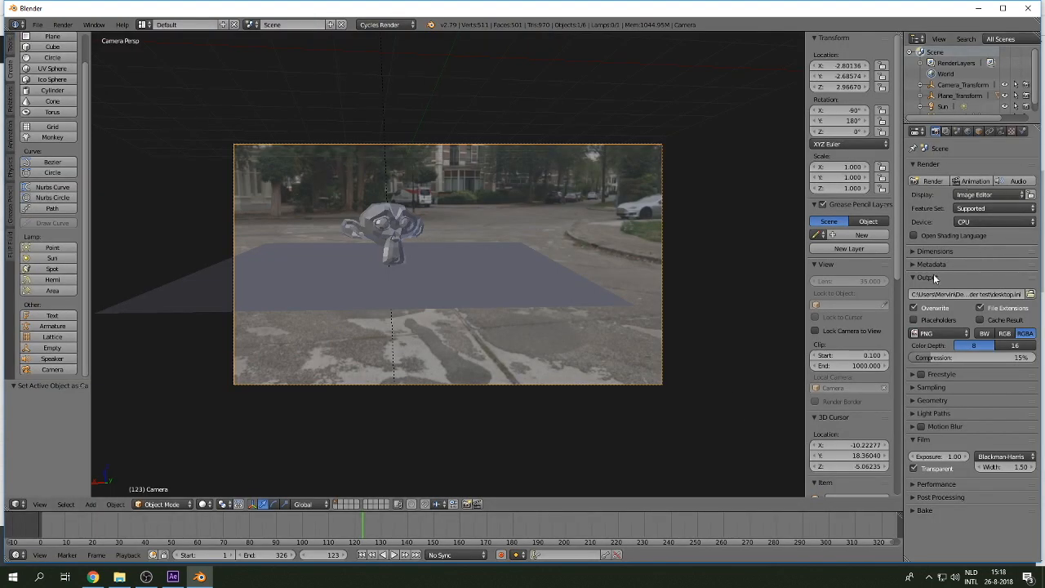
{"action": "left_click", "coordinate": [966, 181]}
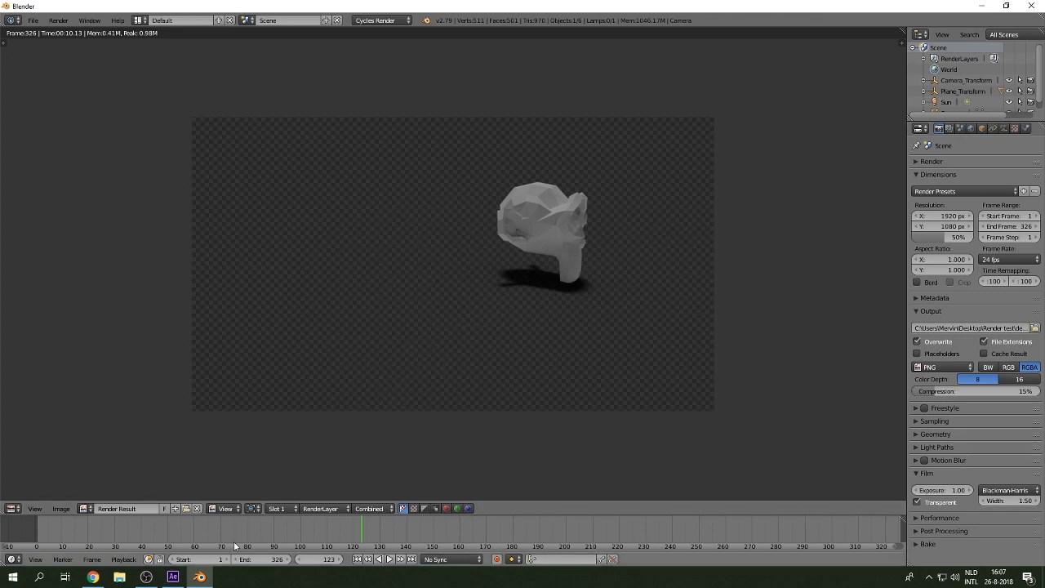
- Switch to After Effects and import the PNG sequence starting at desktop.ini0001 from the Desktop's Render test folder as footage
{"action": "left_click", "coordinate": [173, 576]}
{"action": "left_click", "coordinate": [9, 18]}
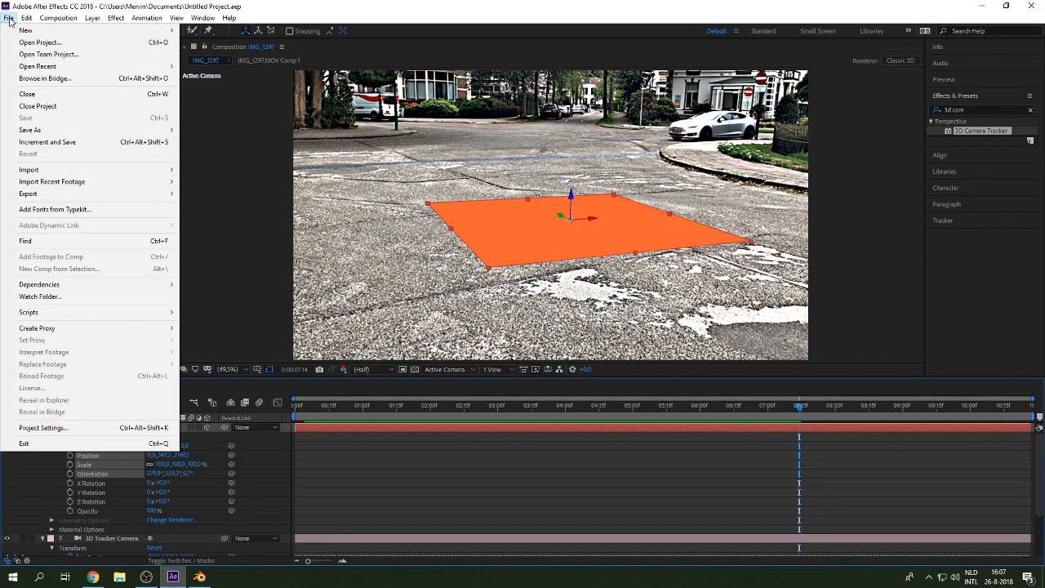
{"action": "mouse_move", "coordinate": [157, 171]}
{"action": "left_click", "coordinate": [194, 167]}
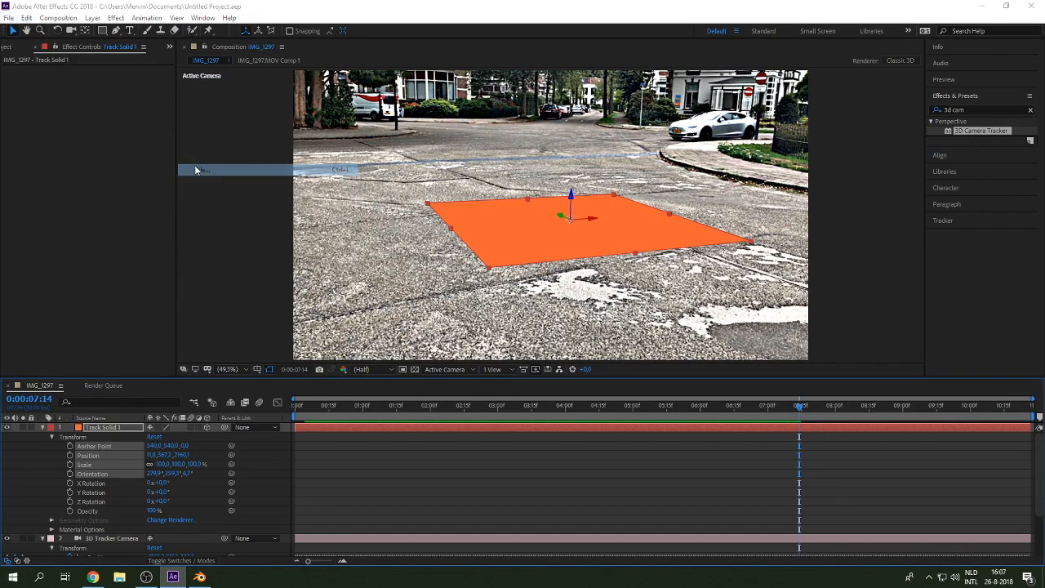
{"action": "left_click", "coordinate": [49, 105]}
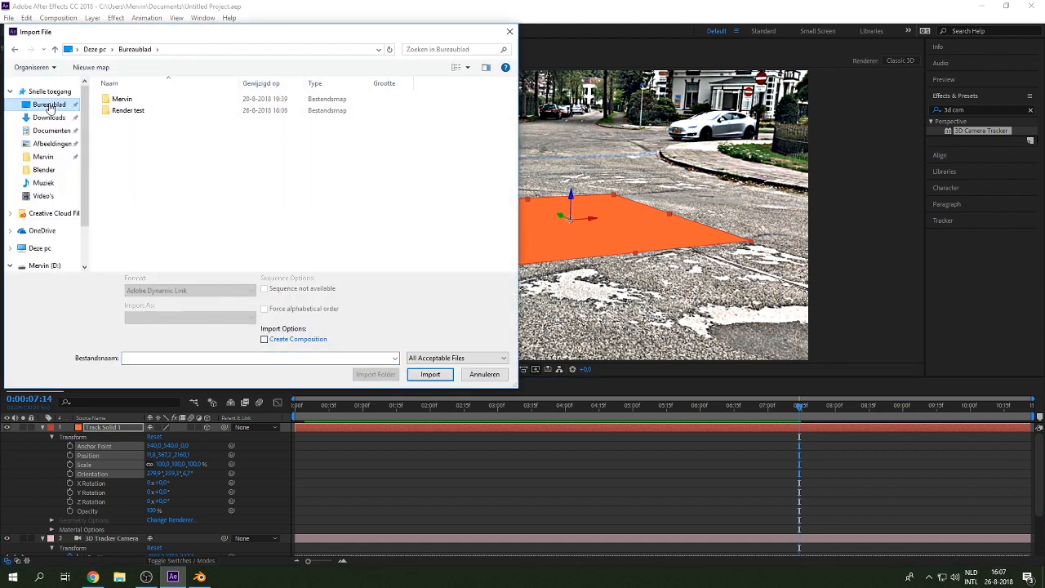
{"action": "left_click", "coordinate": [139, 111]}
{"action": "double_click", "coordinate": [145, 114]}
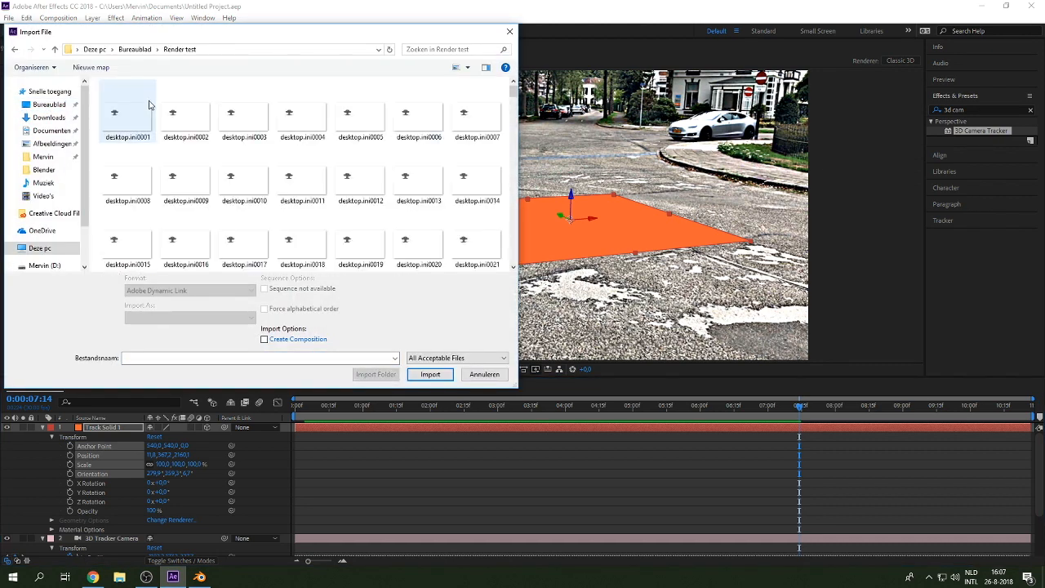
{"action": "left_click", "coordinate": [138, 104]}
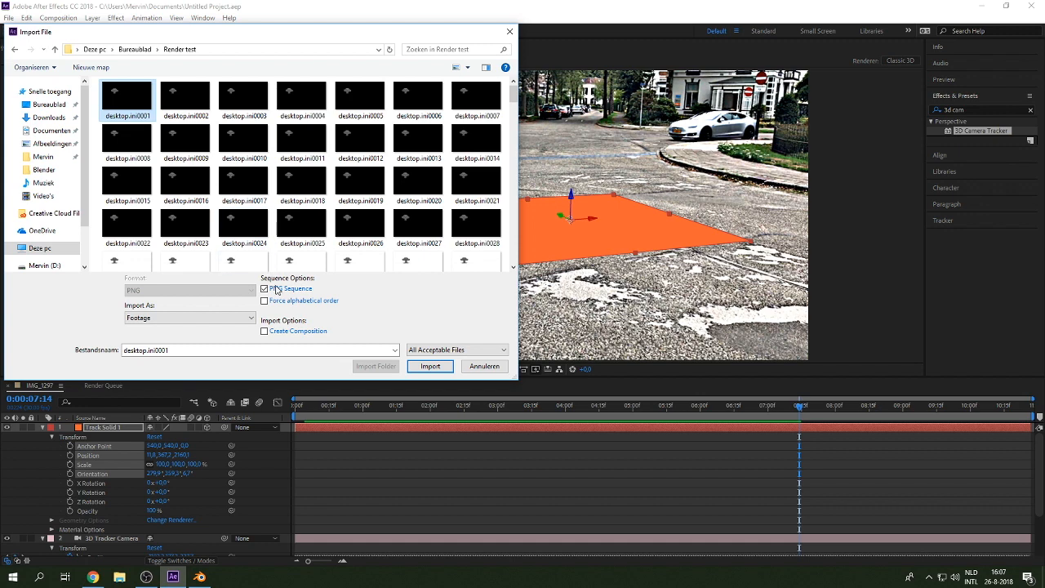
{"action": "left_click", "coordinate": [415, 366]}
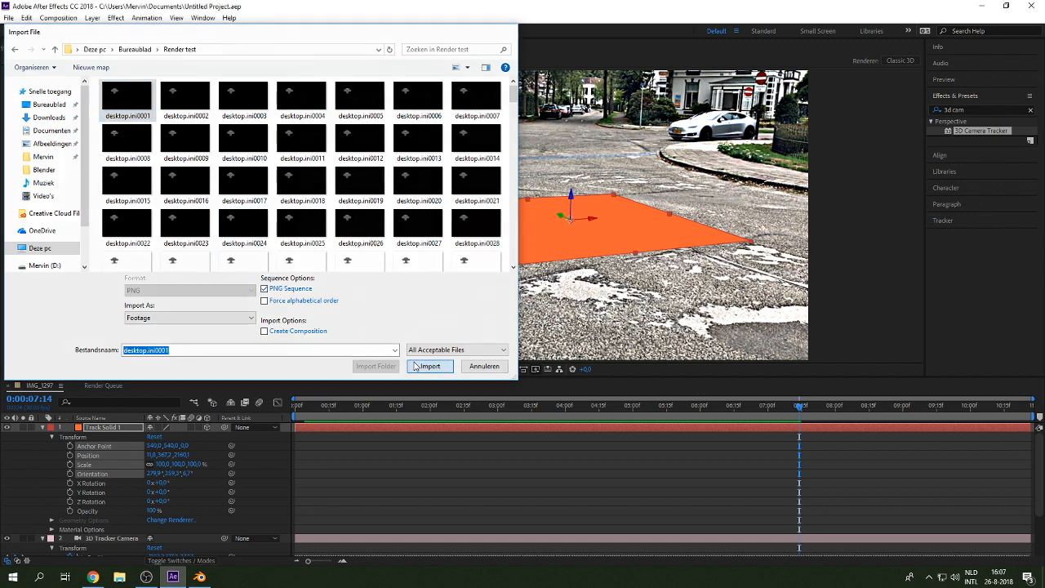
- Delete the Track Solid 1 and 3D Tracker Camera layers from the IMG_1297 composition
{"action": "left_click", "coordinate": [41, 428]}
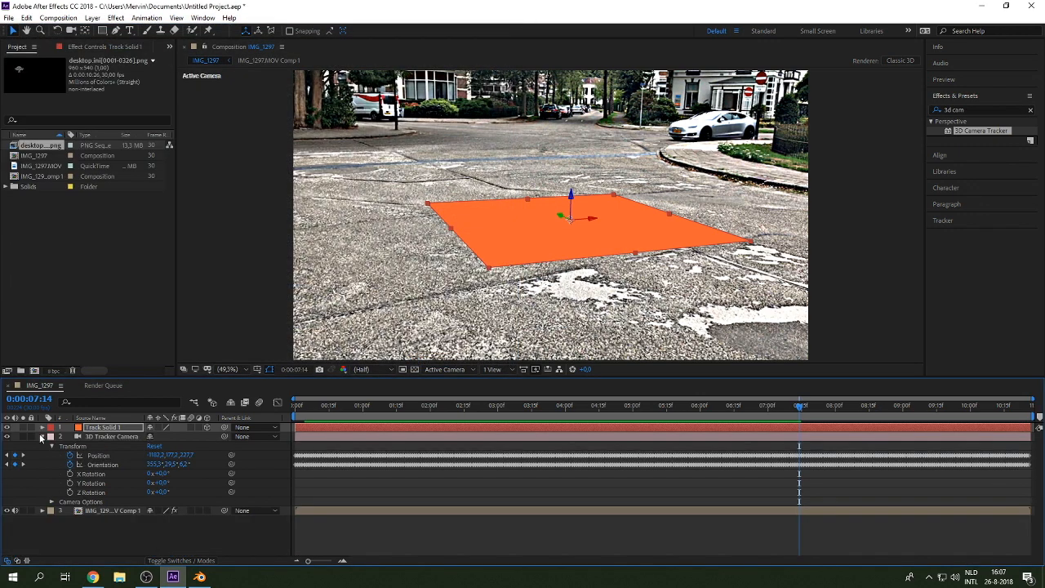
{"action": "left_click", "coordinate": [42, 436]}
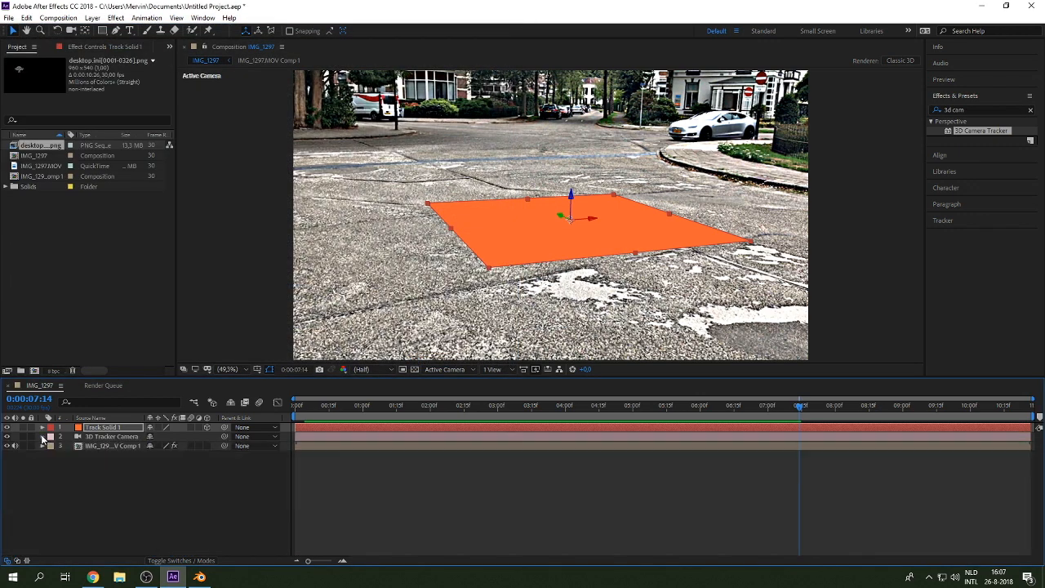
{"action": "key", "text": "Delete"}
{"action": "left_click", "coordinate": [105, 429]}
{"action": "key", "text": "Delete"}
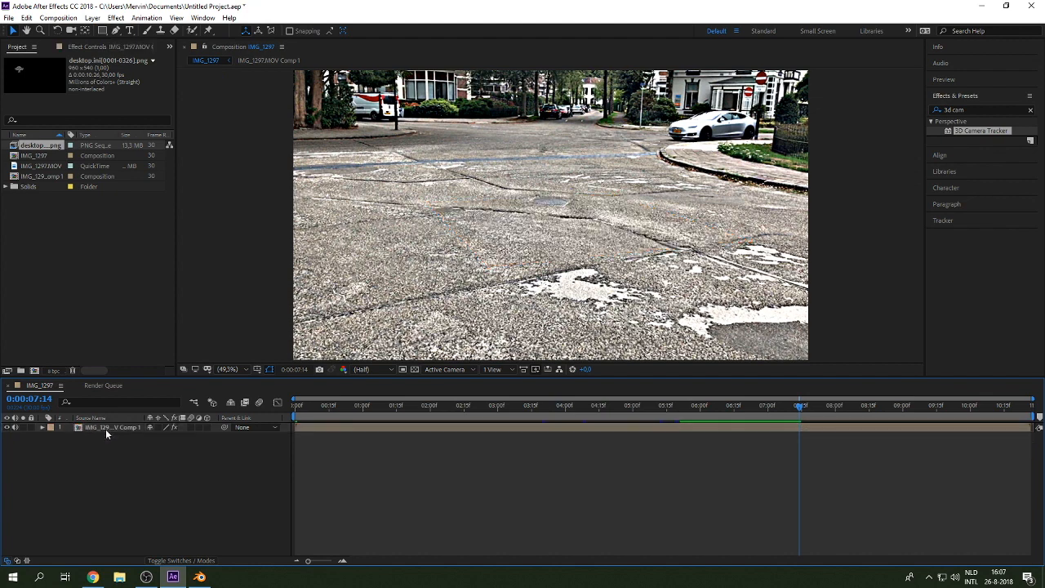
- Remove the high-contrast effect look from the IMG_1297.MOV layer inside the nested IMG_1297.MOV Comp 1
{"action": "double_click", "coordinate": [105, 426]}
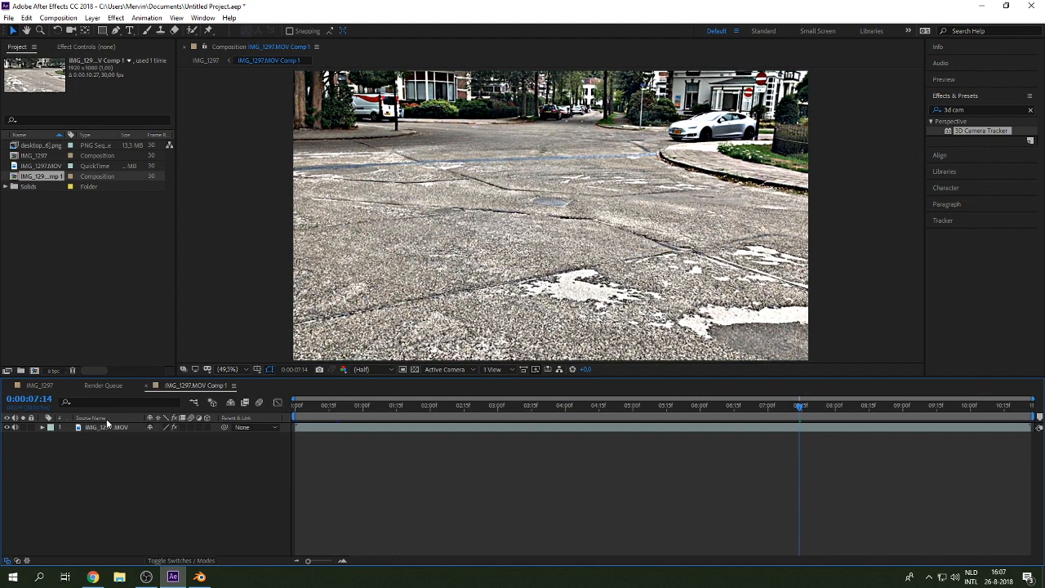
{"action": "left_click", "coordinate": [106, 427]}
{"action": "left_click", "coordinate": [108, 46]}
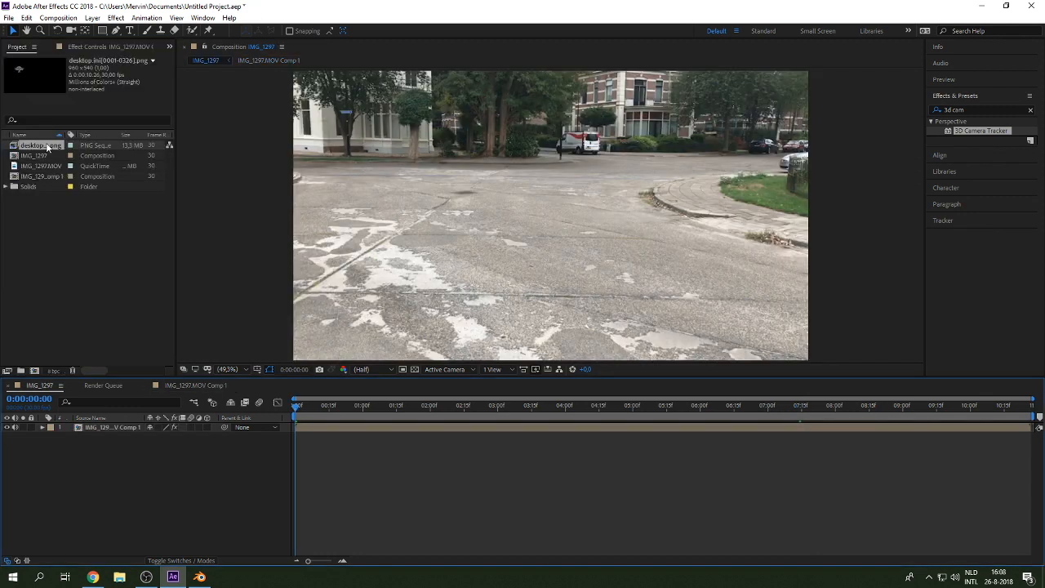
- Place the rendered PNG sequence above the footage in the IMG_1297 composition and scale it to 200%
{"action": "left_click_drag", "start_coordinate": [47, 147], "coordinate": [119, 424]}
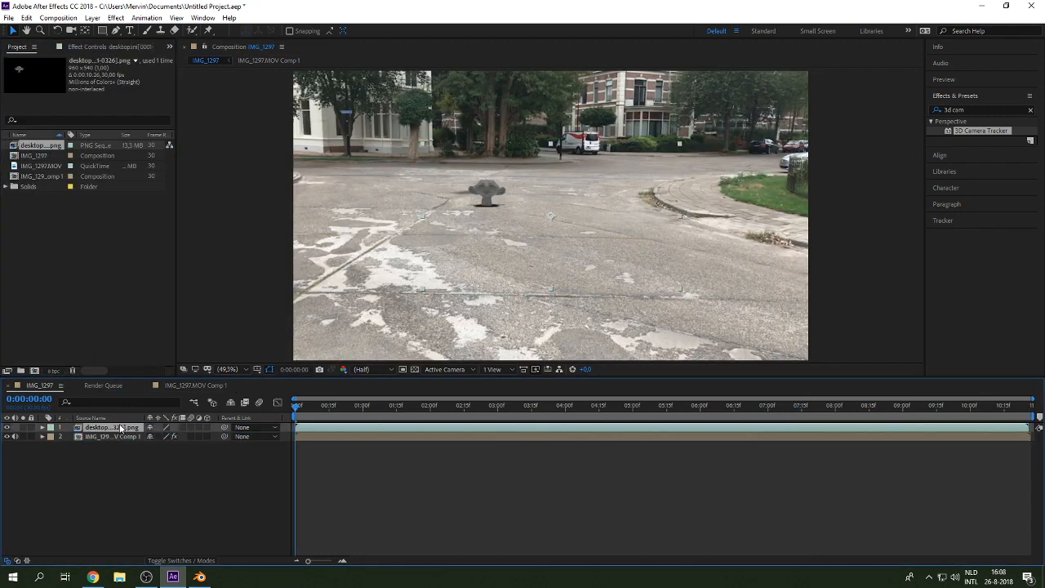
{"action": "left_click", "coordinate": [43, 428]}
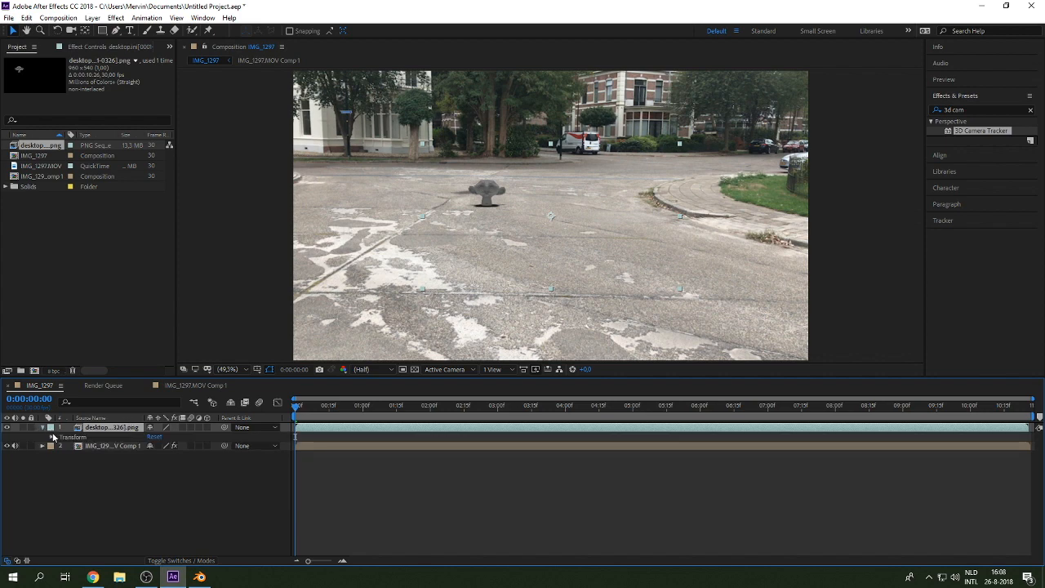
{"action": "left_click", "coordinate": [52, 437]}
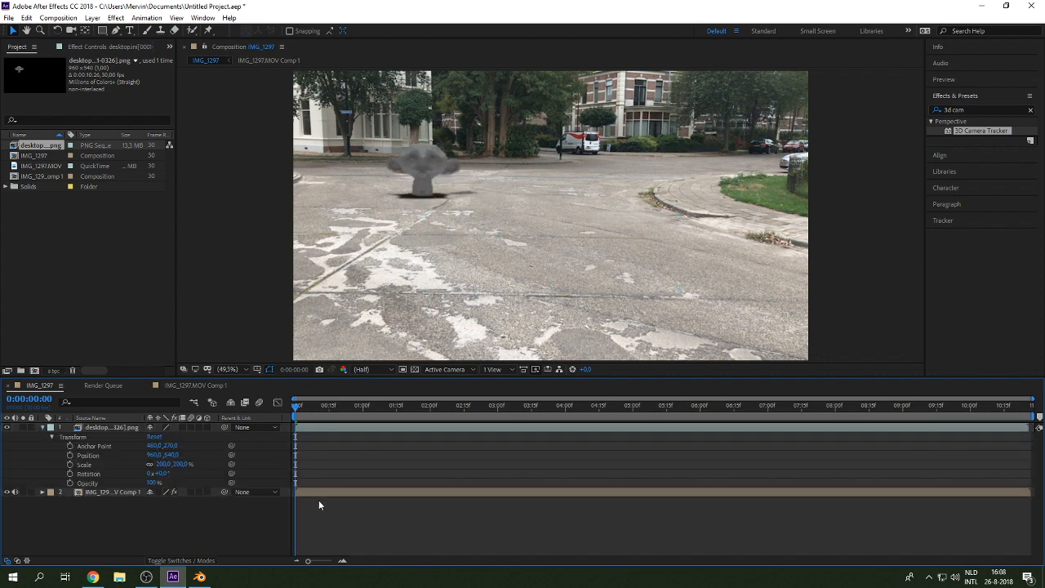
{"action": "left_click", "coordinate": [43, 427]}
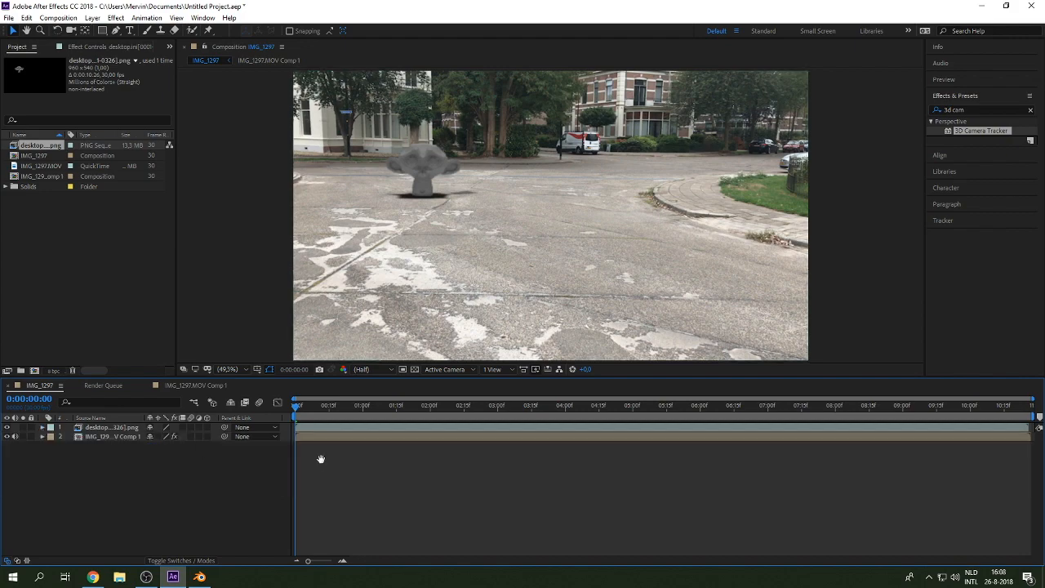
- Play back and scrub through the composition to check how the monkey follows the street footage
{"action": "key", "text": "space"}
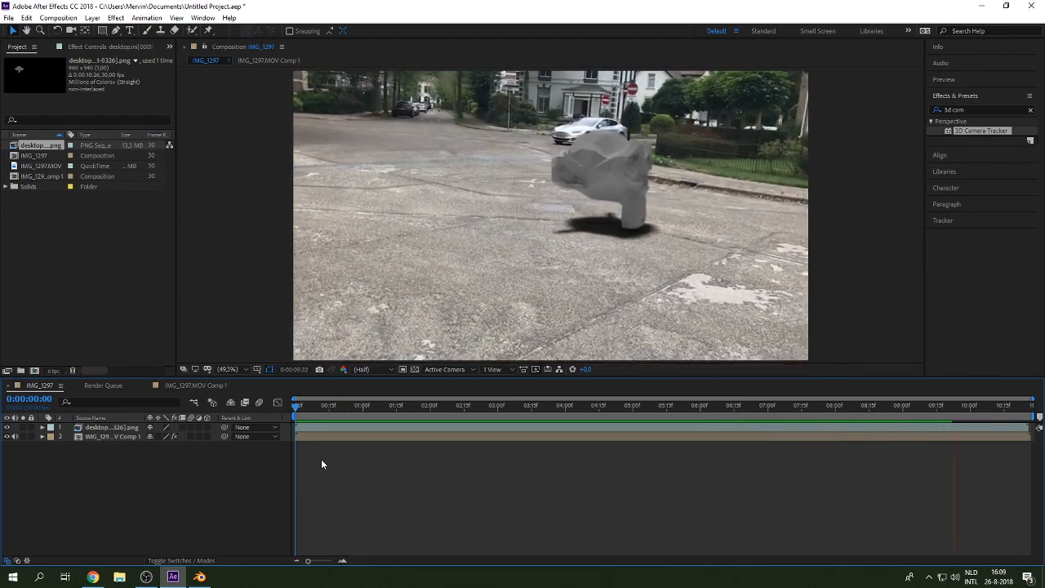
{"action": "left_click", "coordinate": [440, 415]}
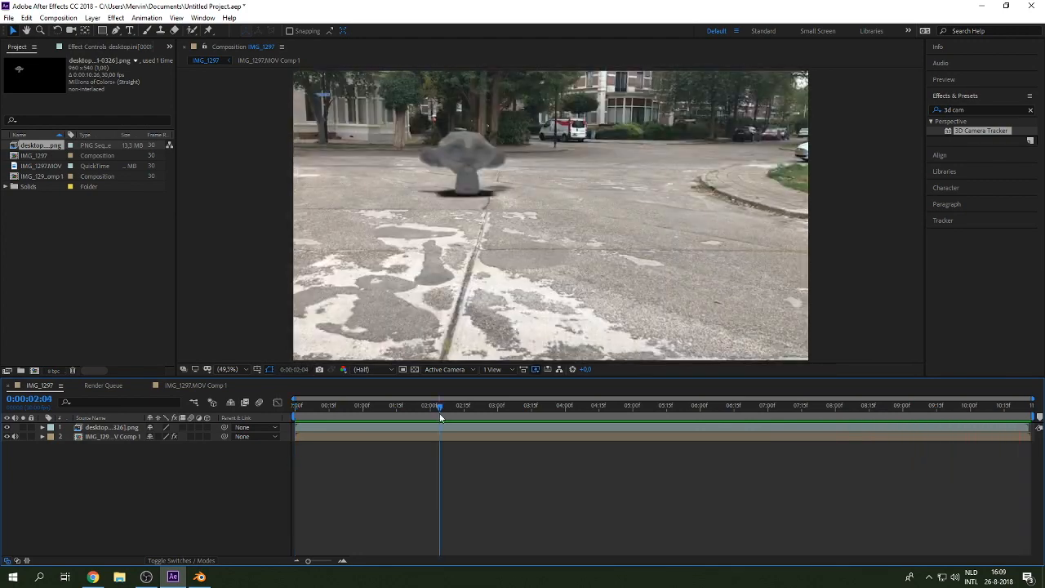
{"action": "left_click_drag", "start_coordinate": [440, 415], "coordinate": [598, 407]}
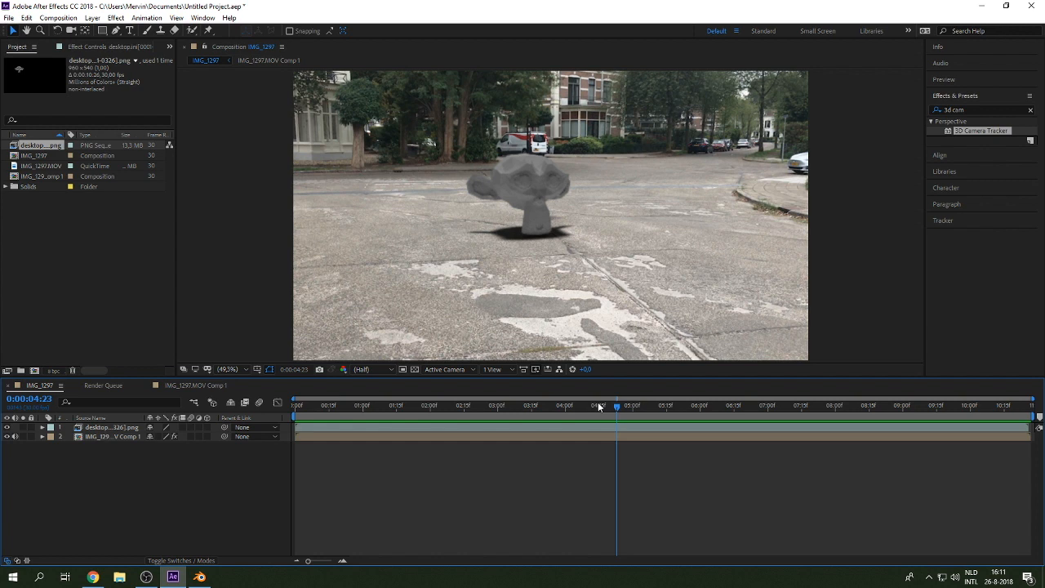